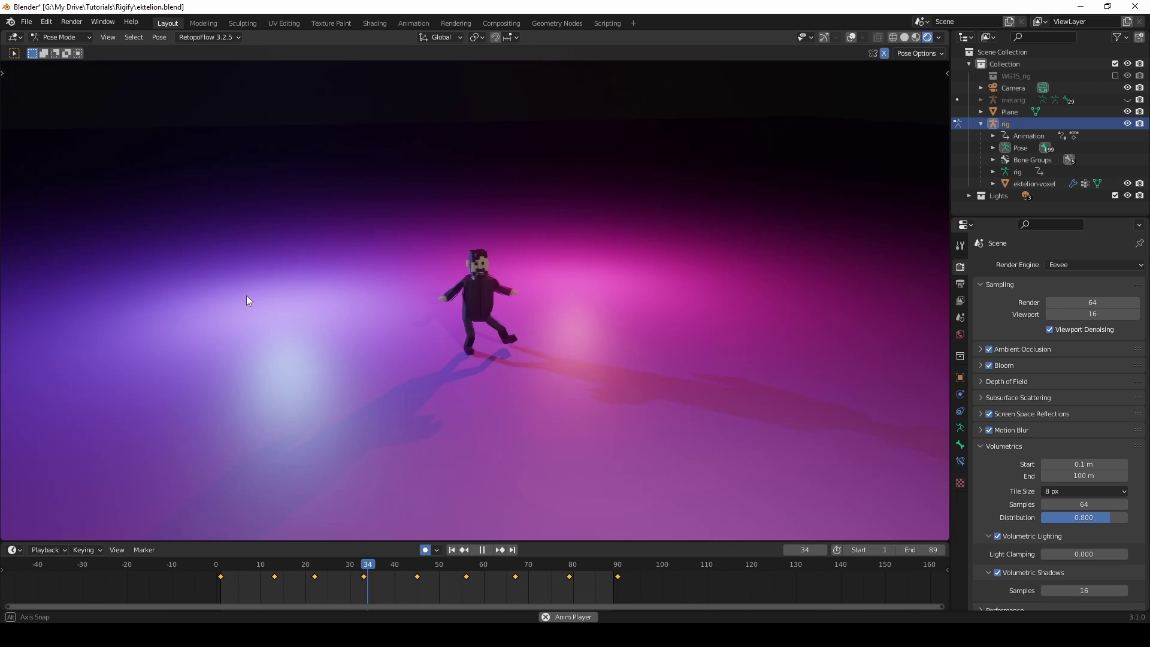
middle_drag(246, 296, 276, 267)
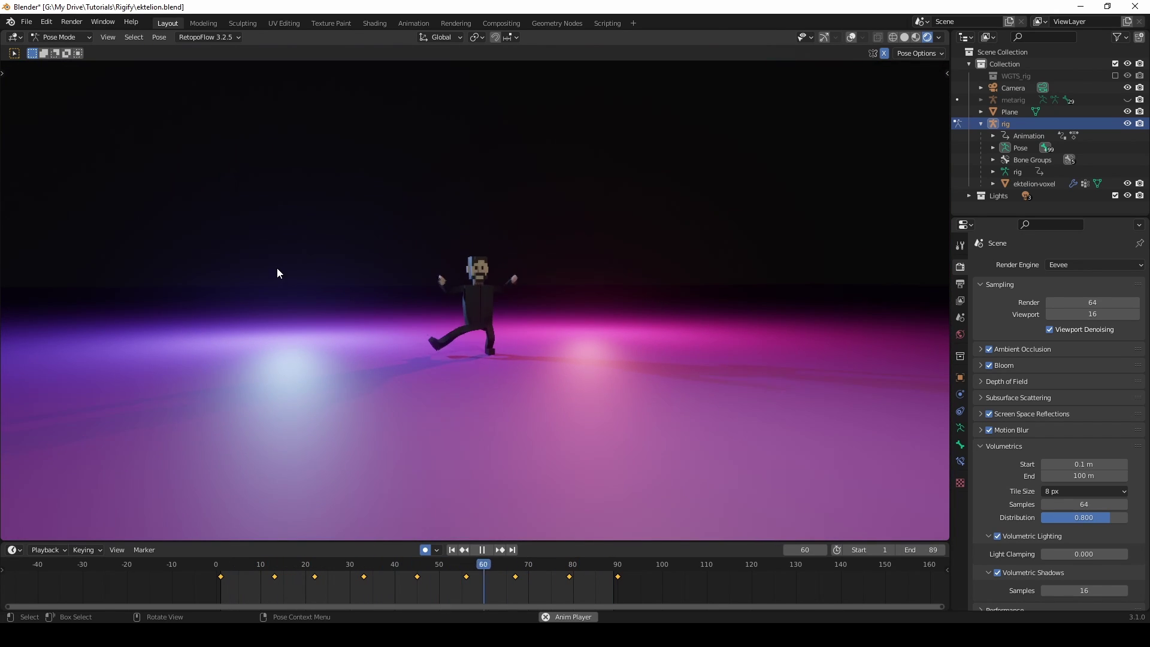
middle_drag(725, 313, 684, 447)
scroll(653, 321, up, 4)
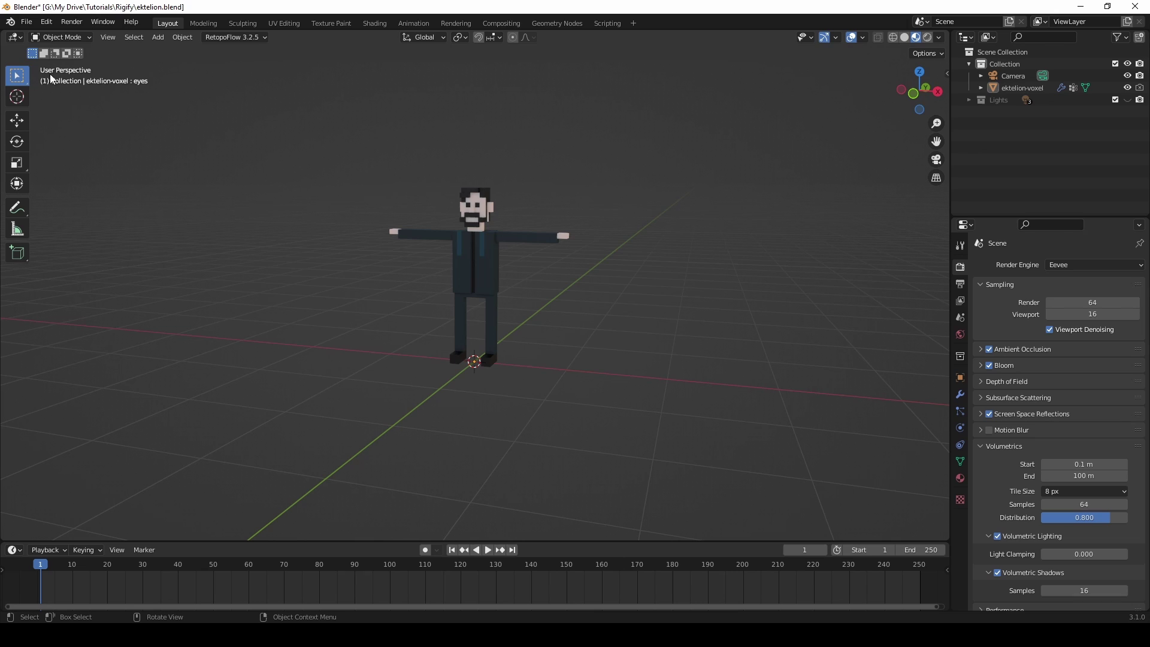
- Open the add-on preferences and search for "rigify" to check that the Rigify add-on is enabled
click(45, 22)
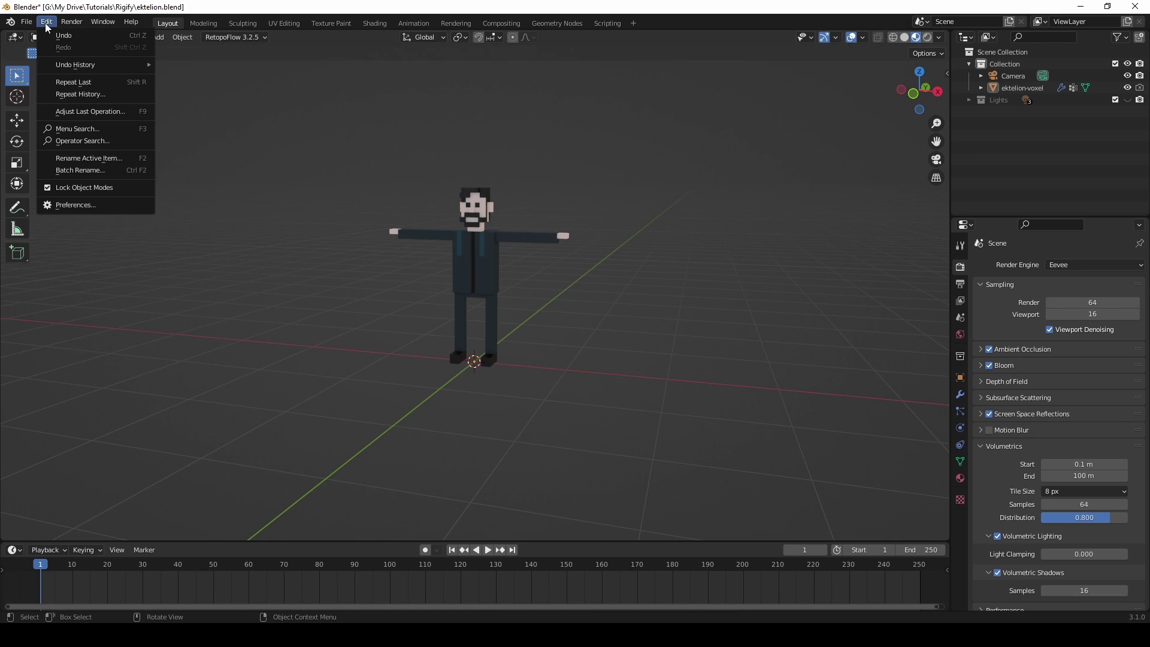
click(66, 206)
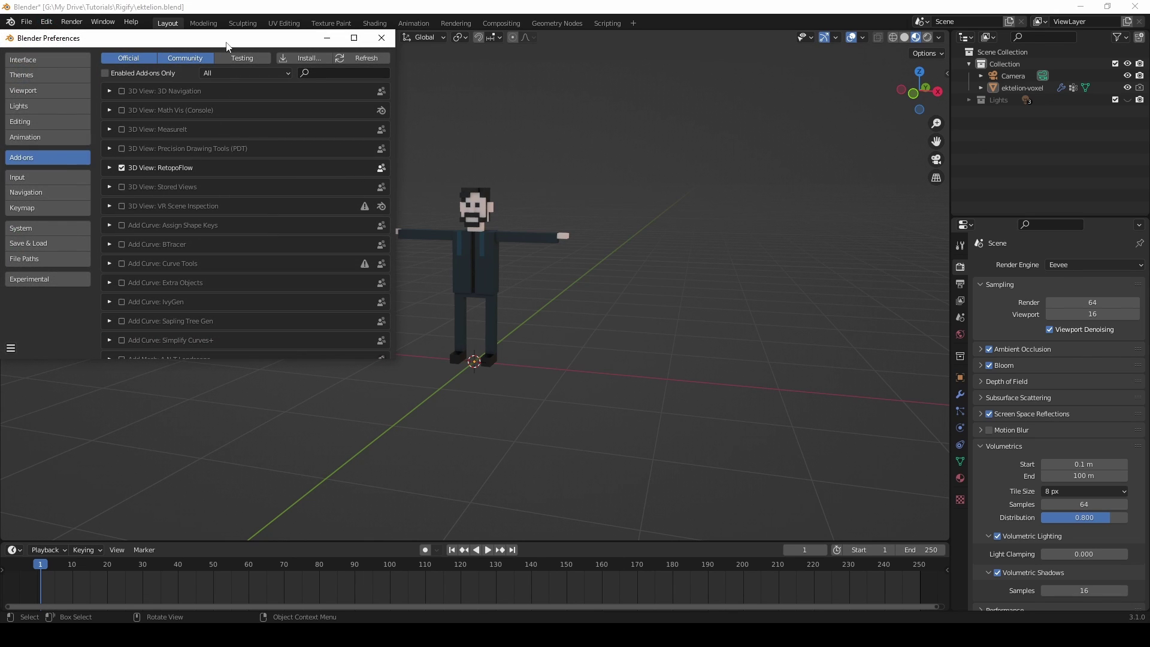
drag(226, 47, 435, 102)
click(532, 131)
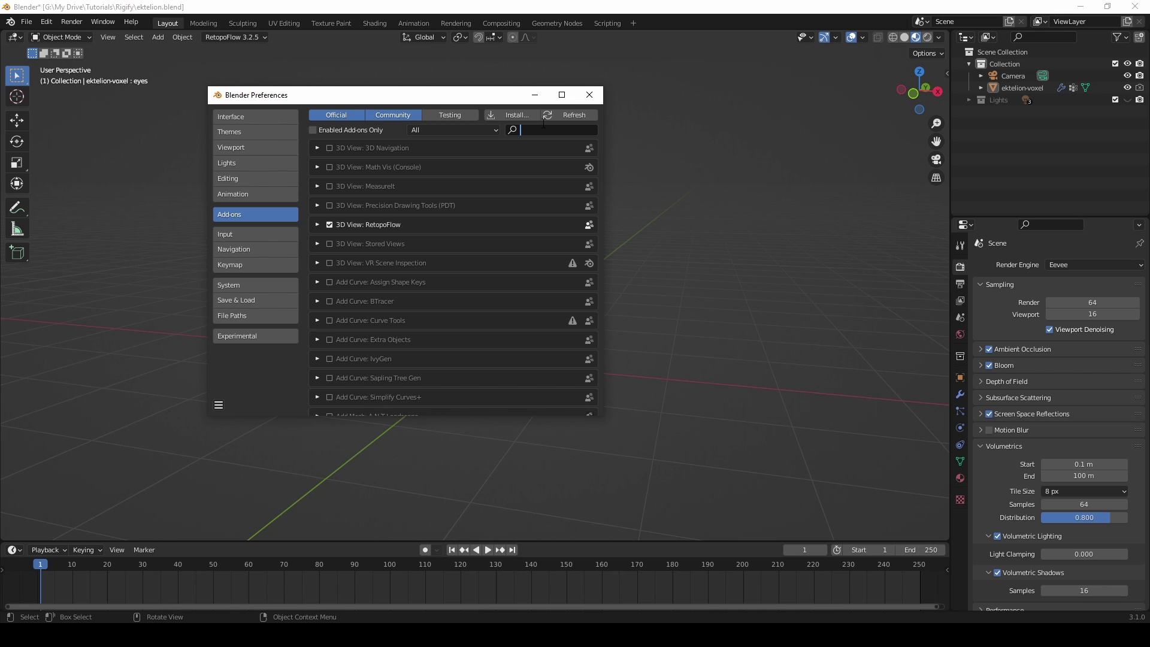
text(rigify)
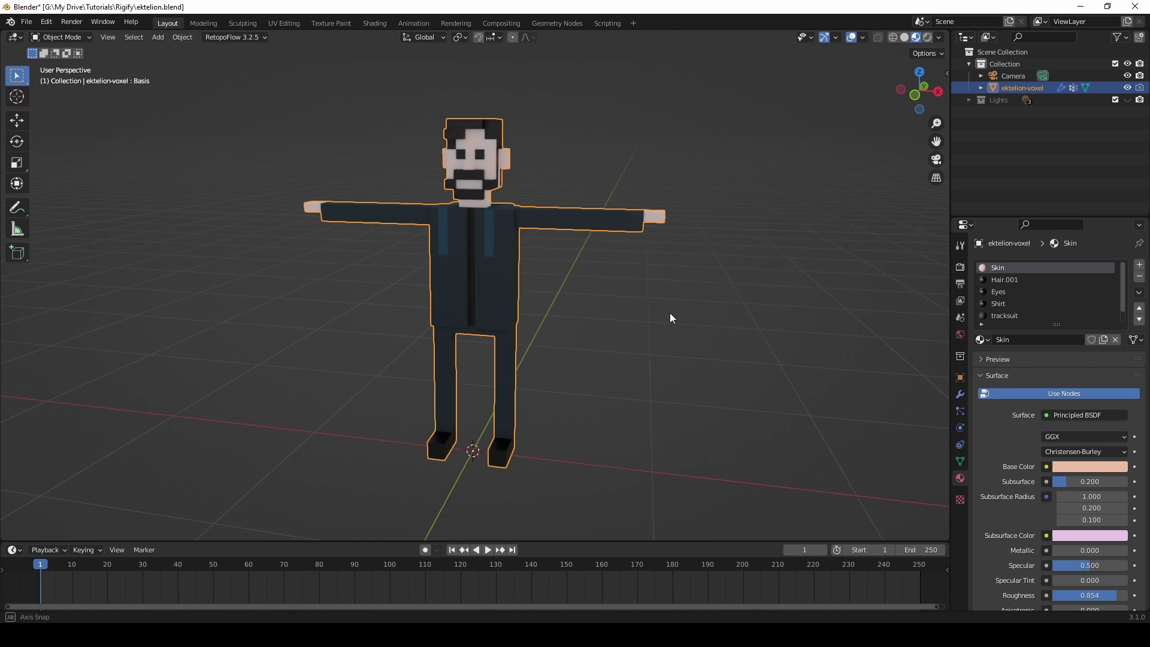
- Inspect the voxel character's mesh in Edit Mode and return to Object Mode
middle_drag(670, 312, 579, 408)
key(Tab)
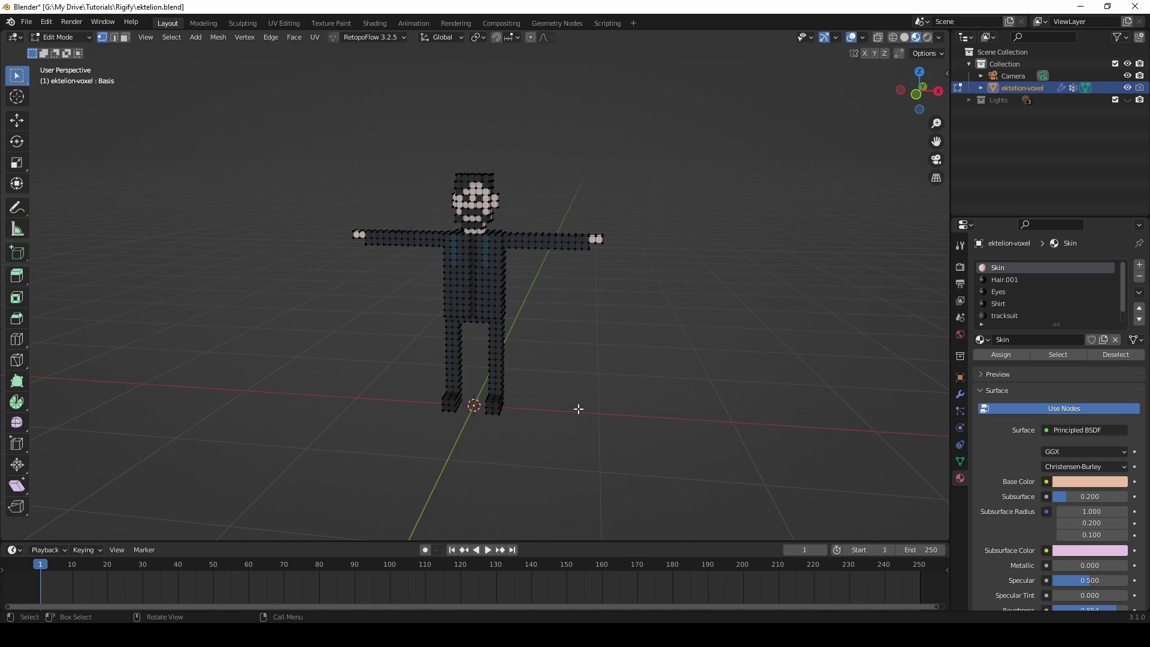
key(Tab)
scroll(550, 337, up, 3)
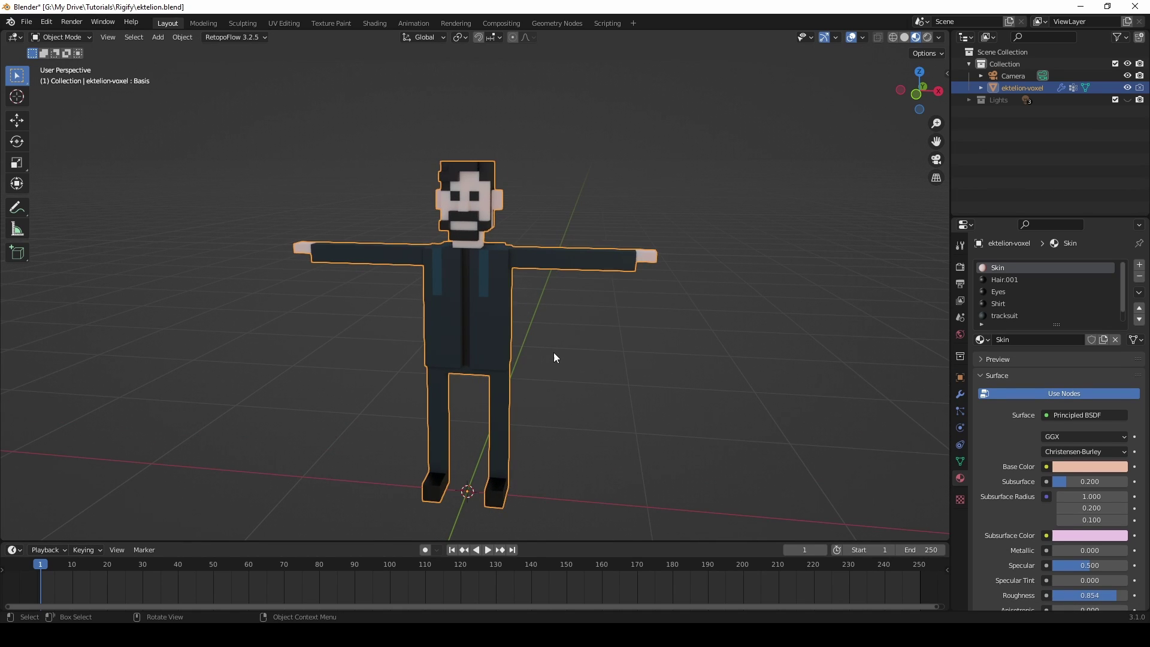
- Add a Basic Human (Meta-Rig) armature at the voxel character's origin
click(554, 358)
scroll(554, 358, down, 2)
key(shift+a)
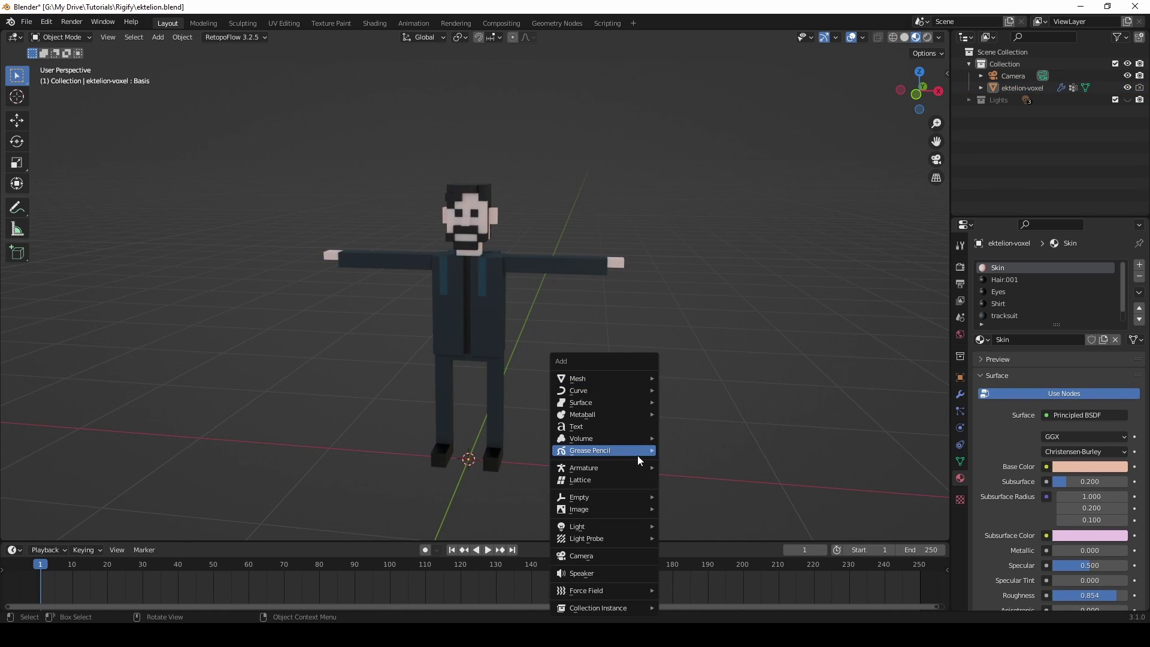
mouse_move(638, 455)
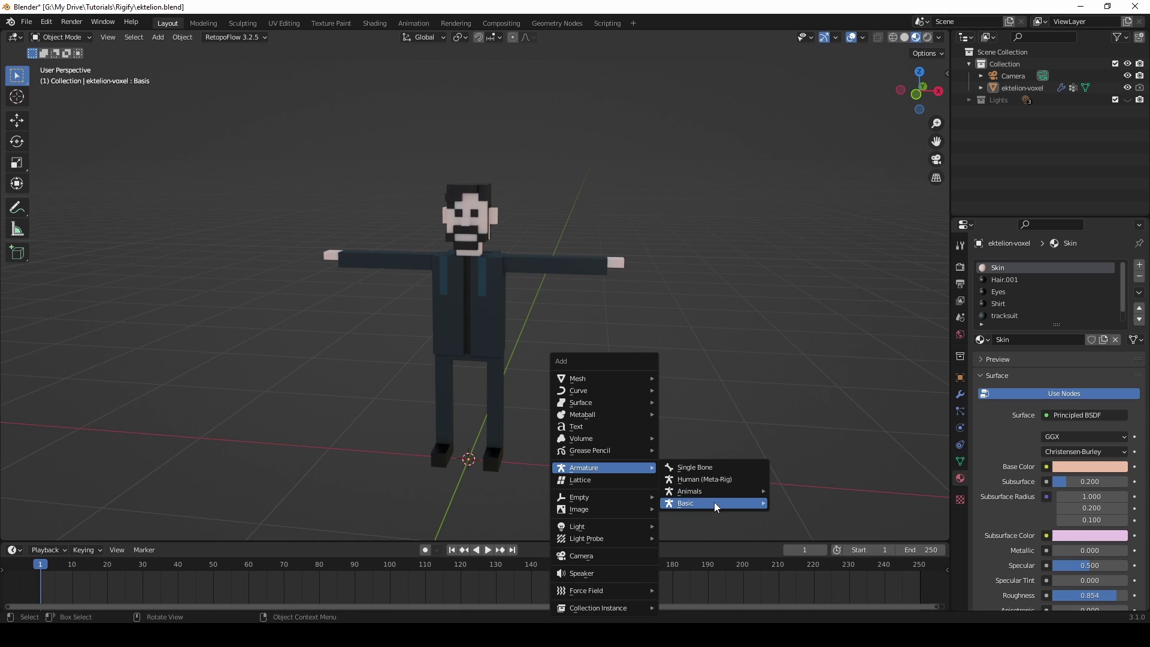
mouse_move(715, 503)
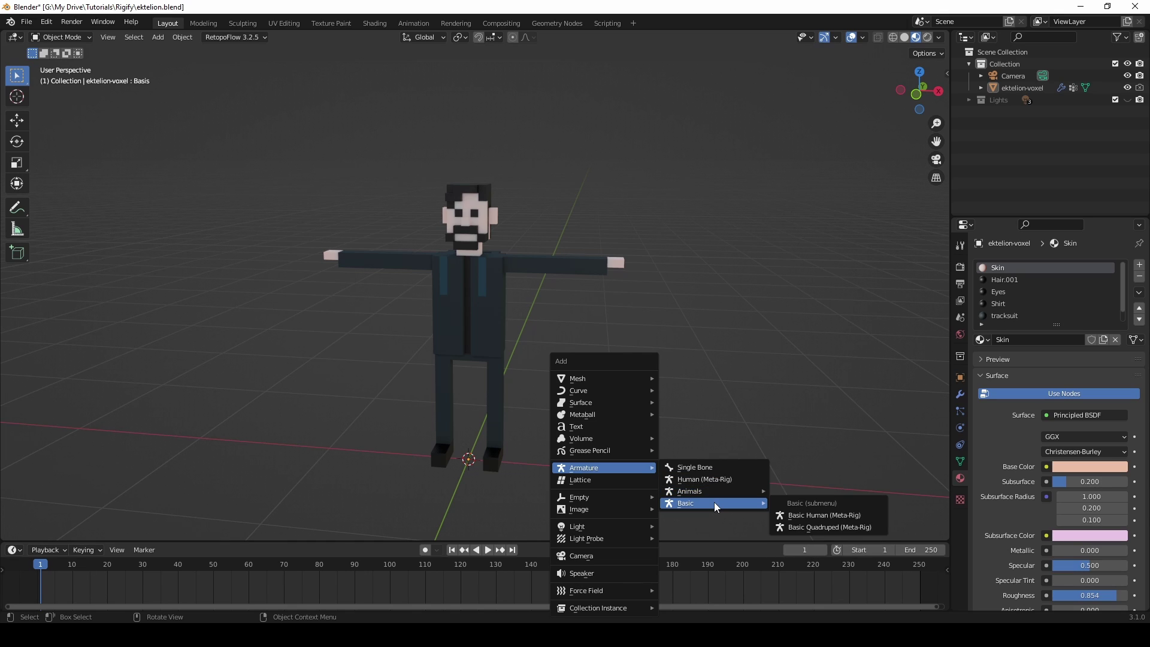
click(847, 515)
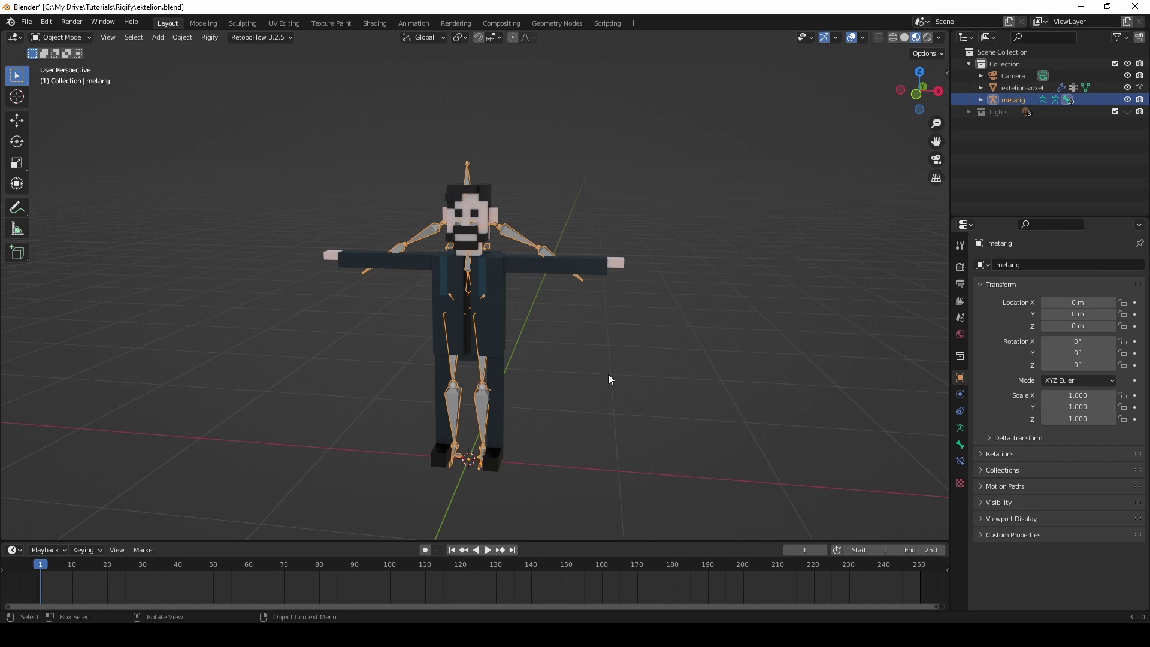
- Set the metarig's viewport display to In Front so its bones show through the character
click(960, 429)
click(981, 440)
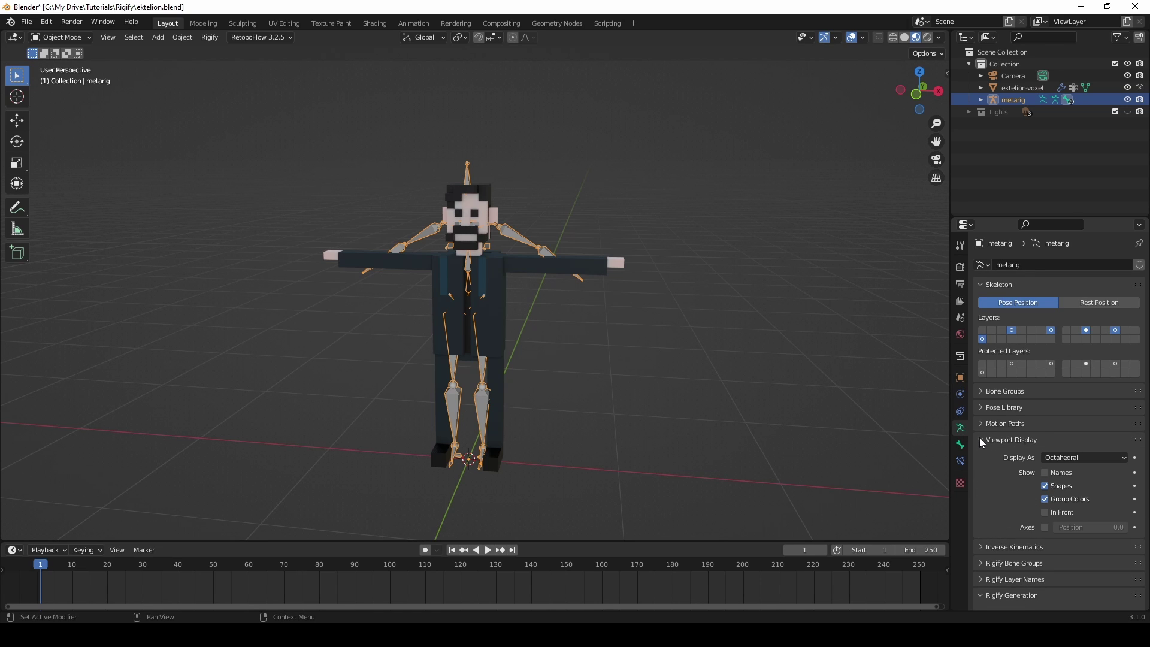
click(1046, 513)
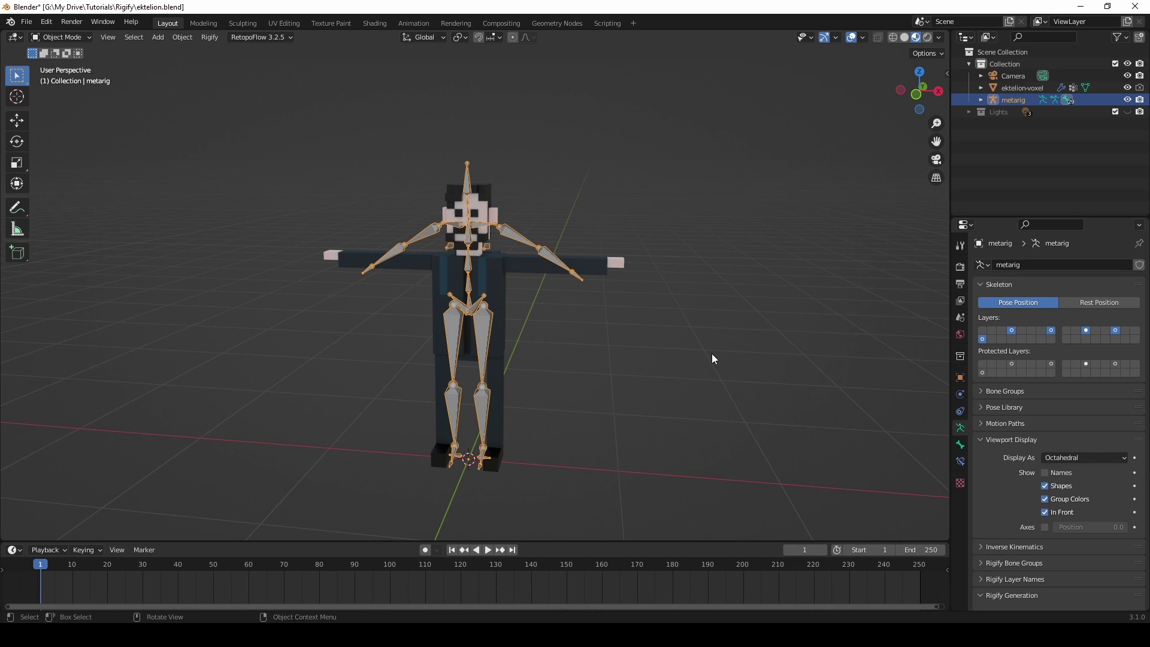
- Enter Edit Mode on the metarig with X-axis mirroring on and roughly fit its bones to the character in front view
key(Tab)
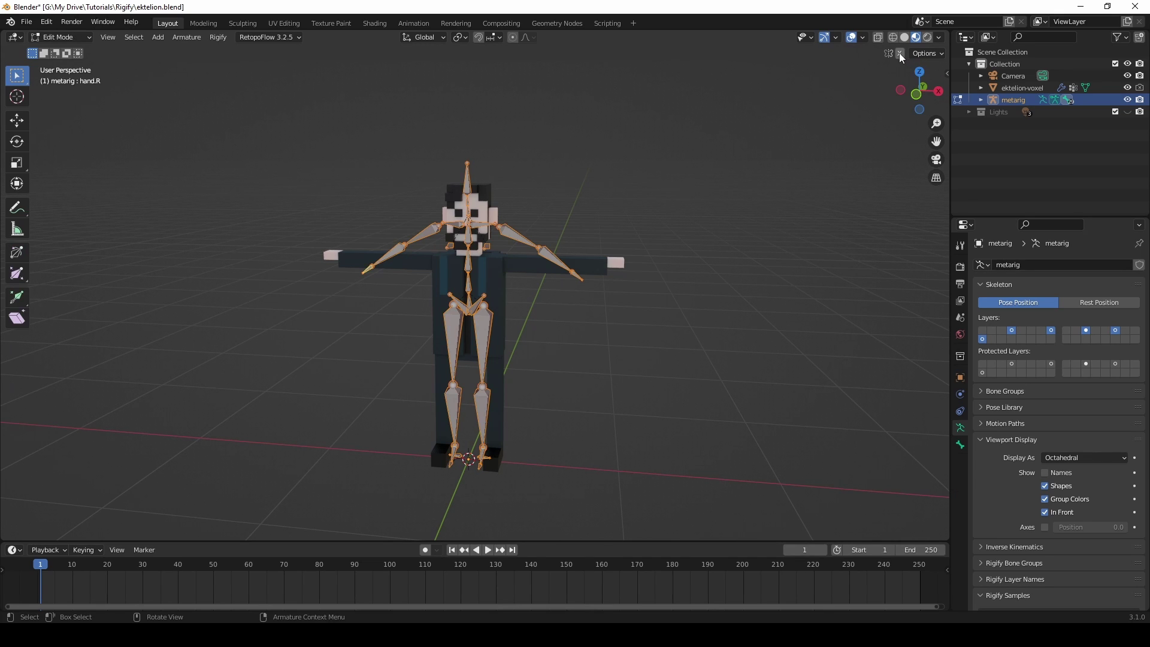
key(KP_1)
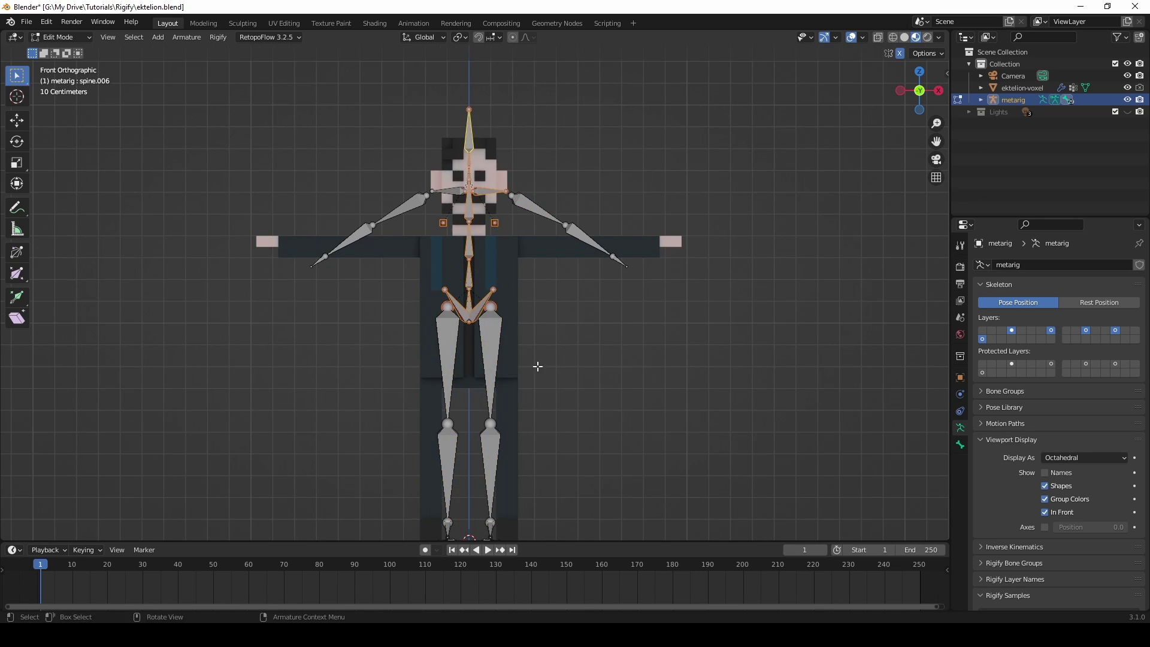
shift+click(491, 360)
key(g)
key(z)
click(496, 437)
click(486, 271)
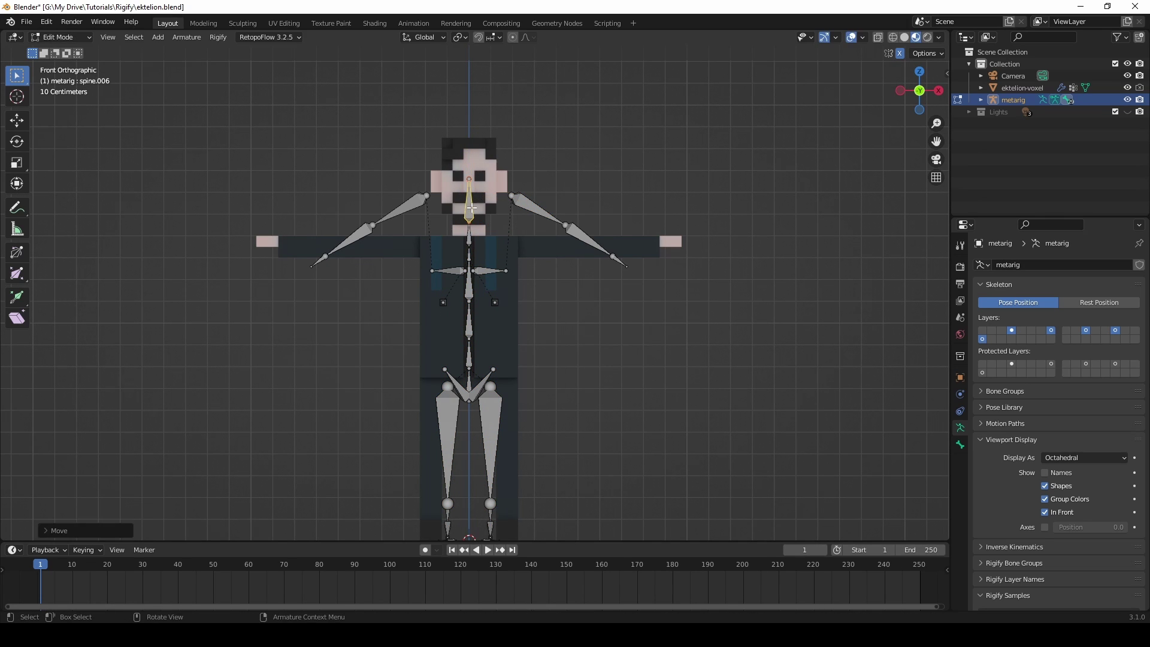
key(g)
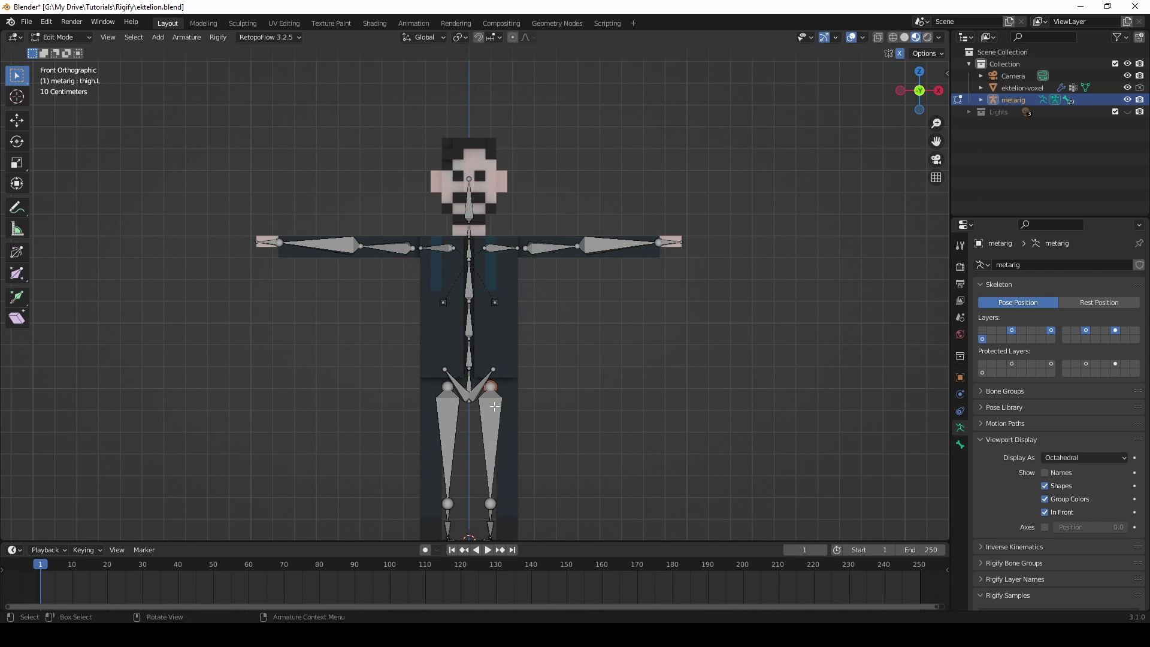
shift+middle_drag(484, 353, 484, 234)
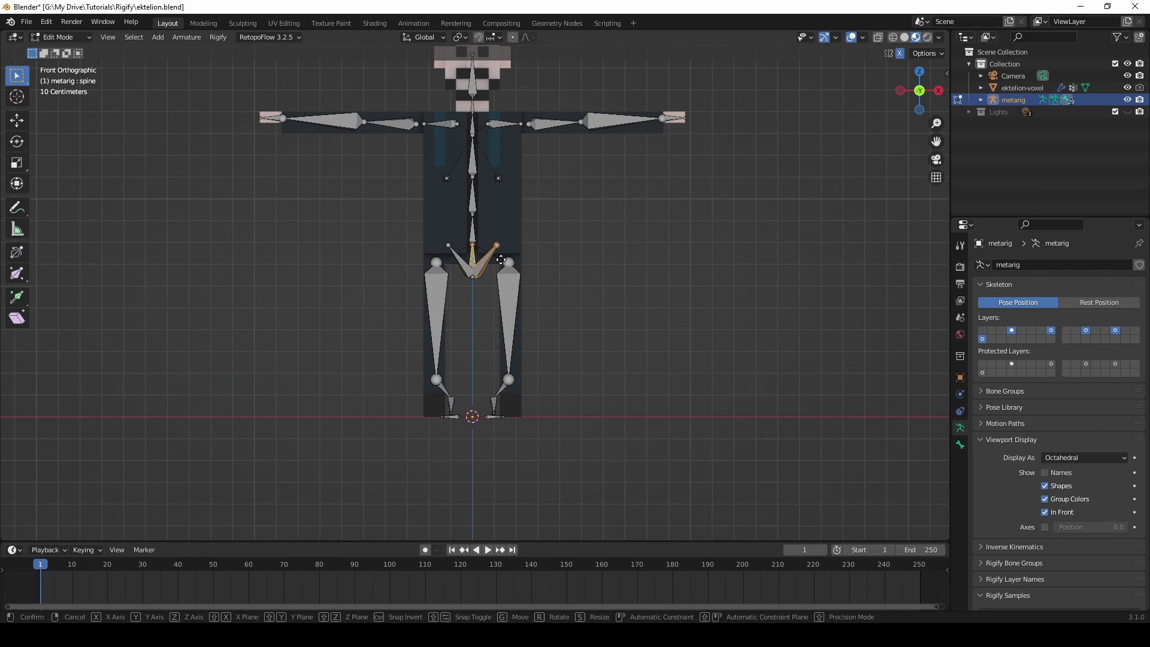
- Raise the pelvis and the base of the spine along Z to match the character's hips
click(473, 233)
key(g)
key(z)
click(484, 233)
shift+click(485, 258)
key(g)
key(z)
click(487, 249)
- Move the lower spine joints up along Z and scale them along Z to space the spine bones through the torso
click(473, 215)
key(g)
key(z)
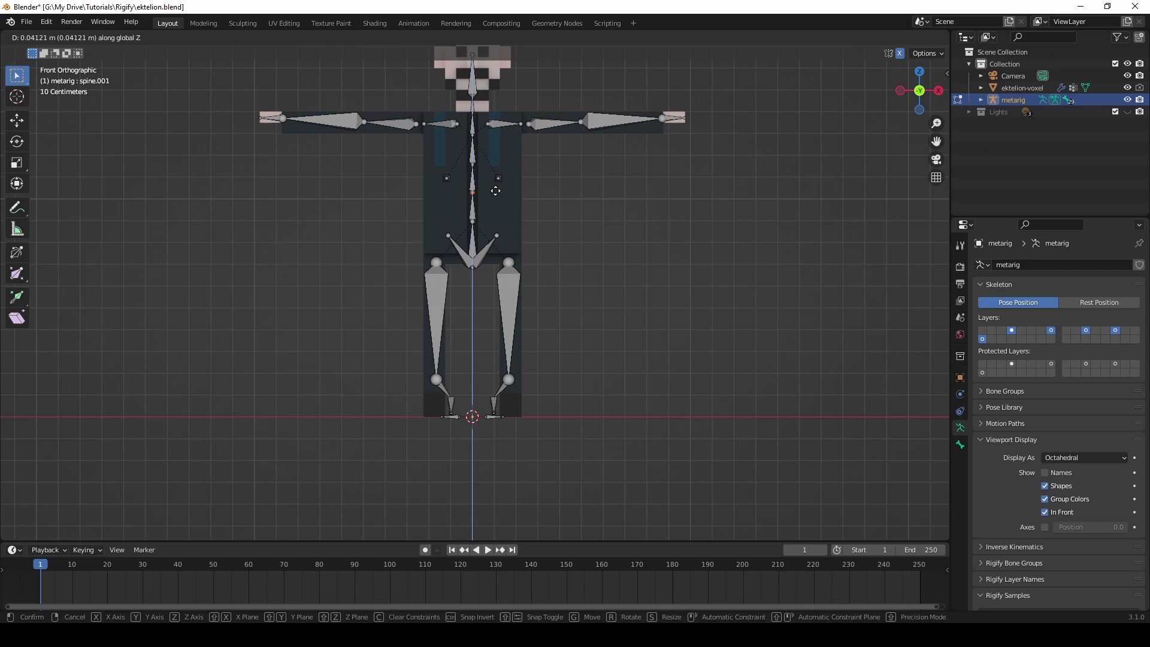
click(495, 190)
key(s)
key(z)
click(538, 213)
key(g)
key(z)
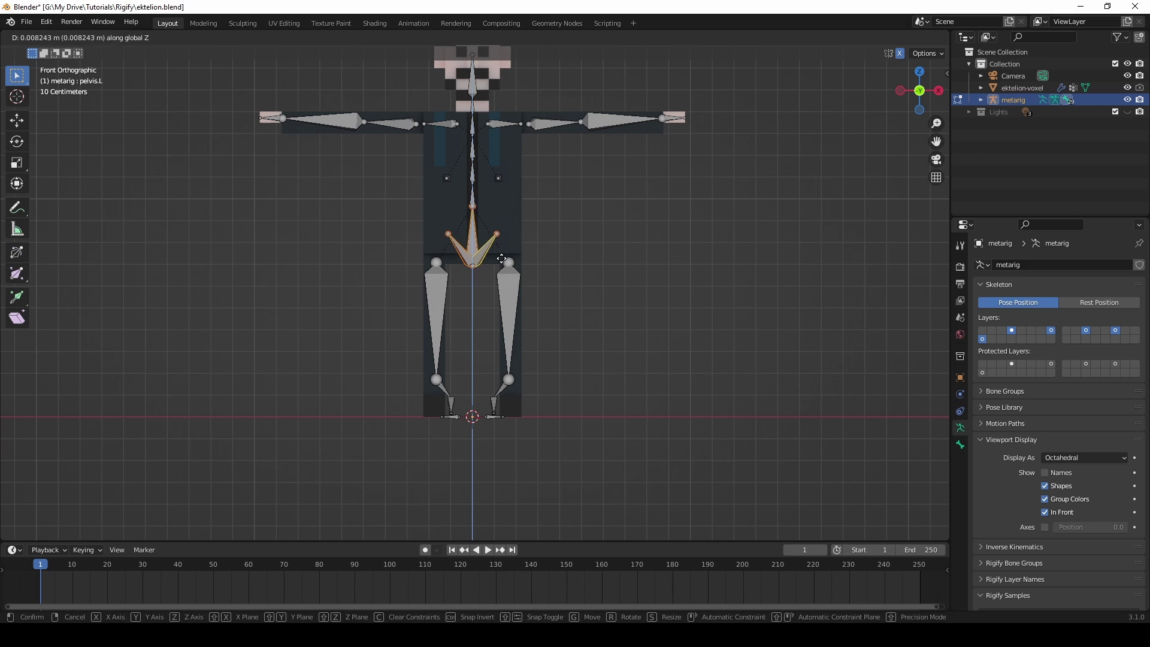
click(518, 198)
- Move the left foot bones outward along X so they line up with the character's leg
drag(486, 385, 509, 422)
key(g)
key(x)
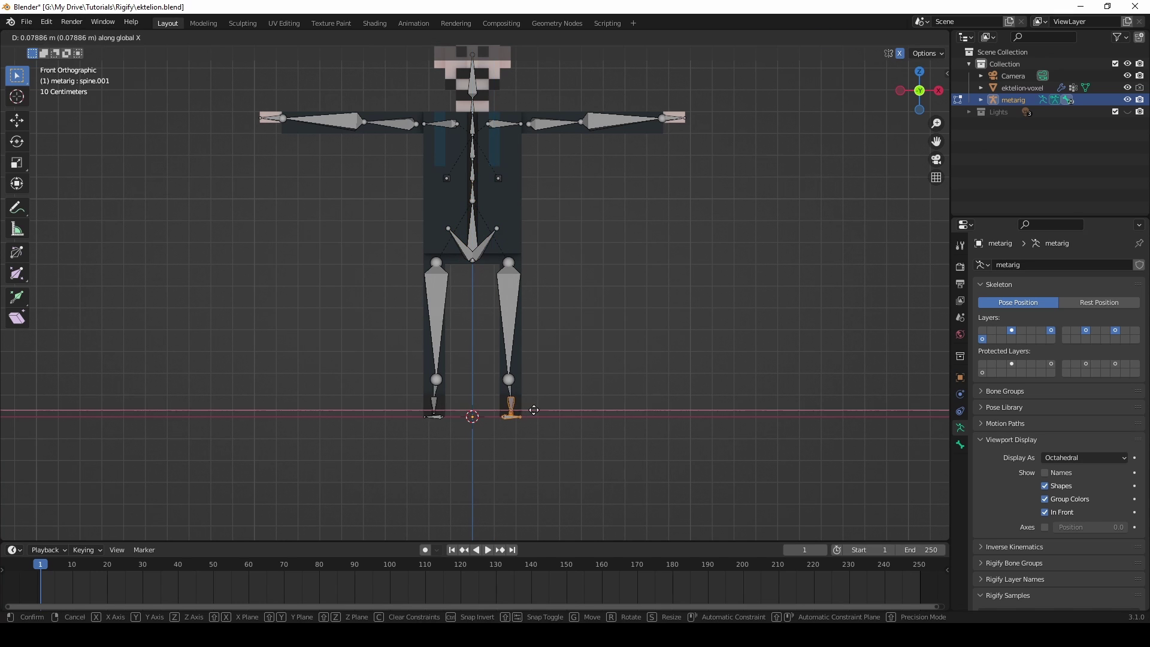
click(512, 398)
- Adjust the height of the middle spine joint along Z
click(484, 196)
key(g)
key(z)
click(545, 187)
- Move the leg bones along Y in side view to centre them within the character's legs
key(KP_3)
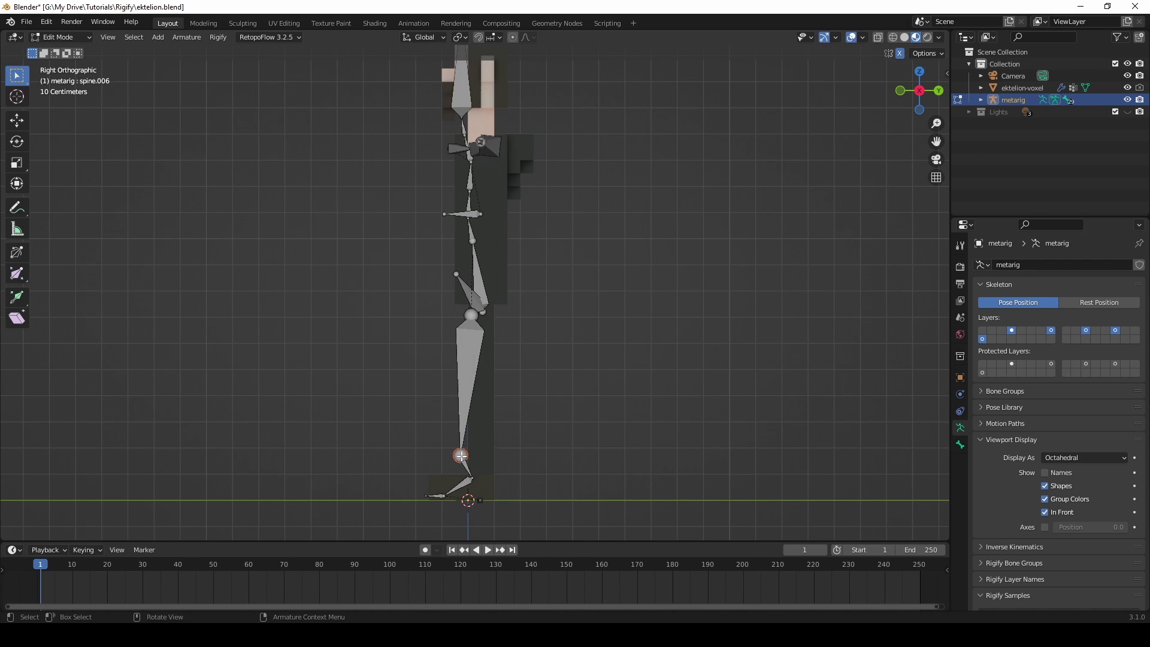
key(g)
drag(413, 300, 528, 515)
key(g)
key(y)
click(562, 426)
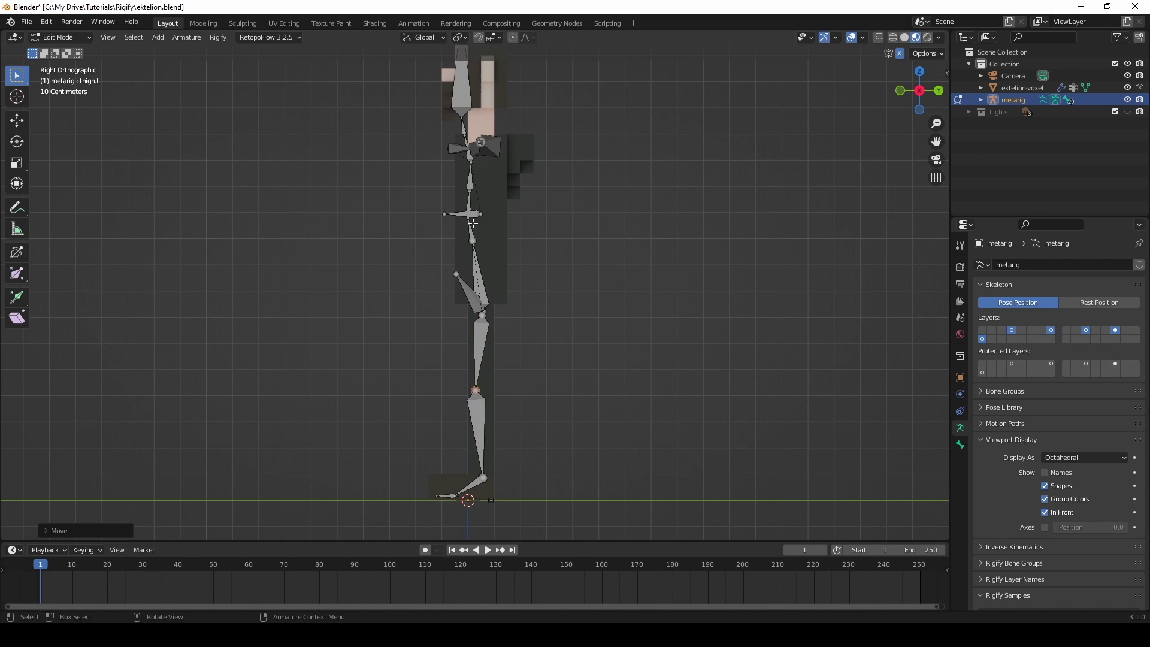
- Reposition the upper spine and neck joints in side view to sit inside the torso and neck
click(471, 163)
key(g)
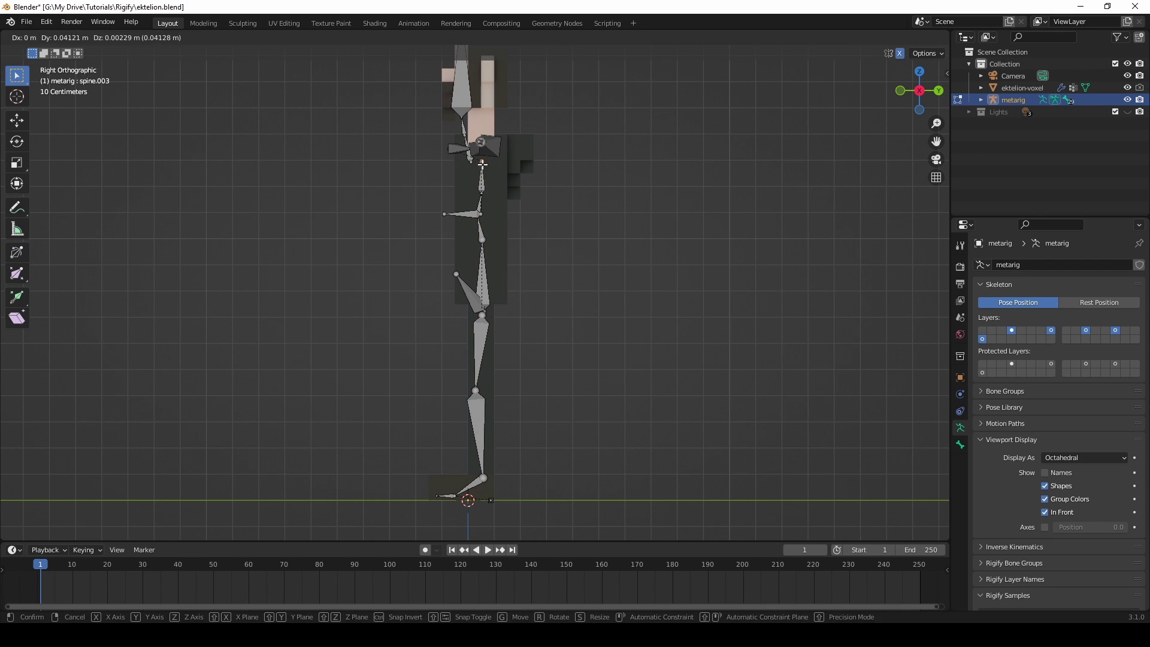
click(482, 164)
click(462, 114)
key(g)
click(472, 186)
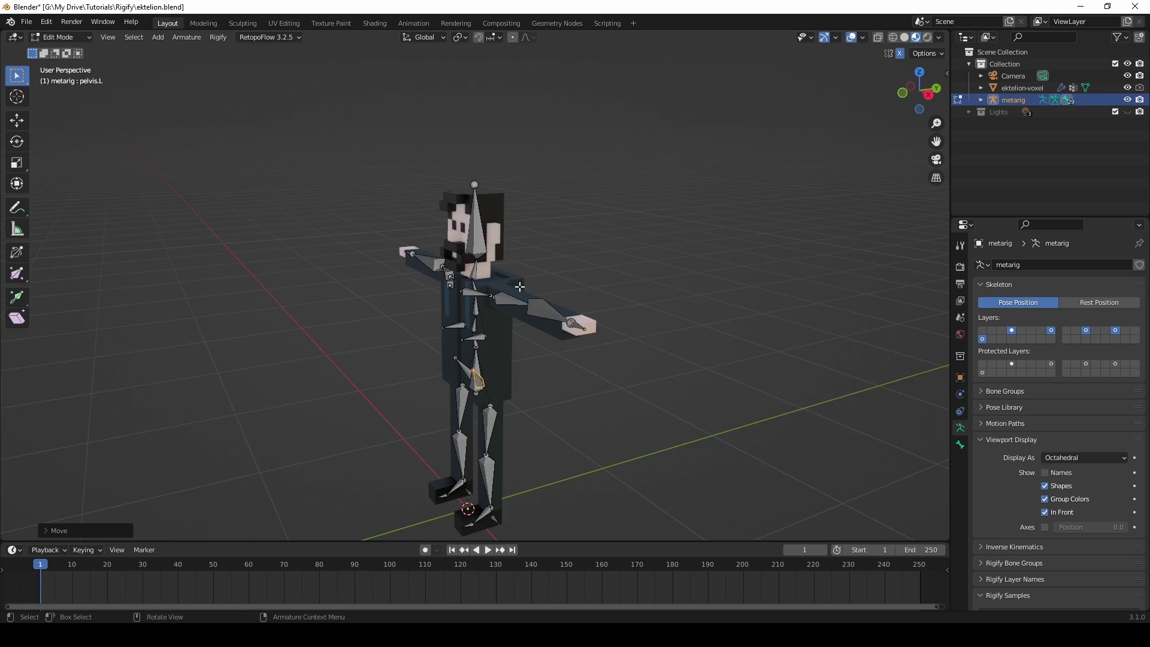
- Move the left elbow joint into the arm in top view, and shift the left knee joint along Y in side view
middle_drag(521, 287, 569, 264)
scroll(569, 264, up, 4)
click(607, 258)
key(KP_1)
key(KP_3)
click(420, 399)
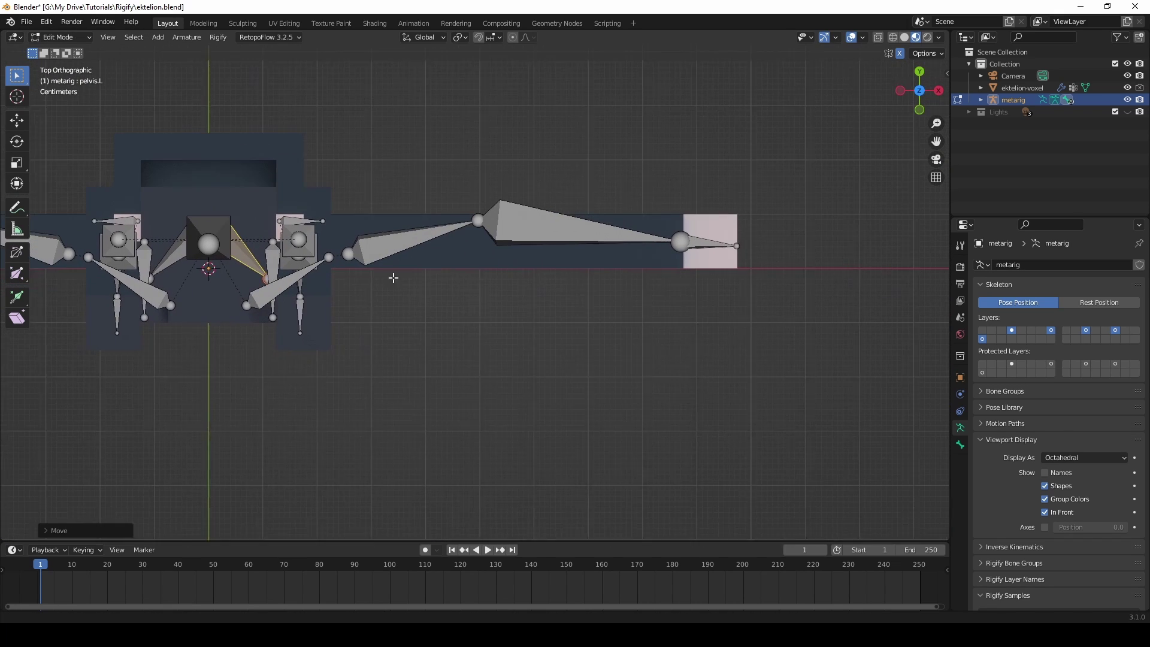
shift+middle_drag(393, 278, 377, 274)
click(460, 219)
key(g)
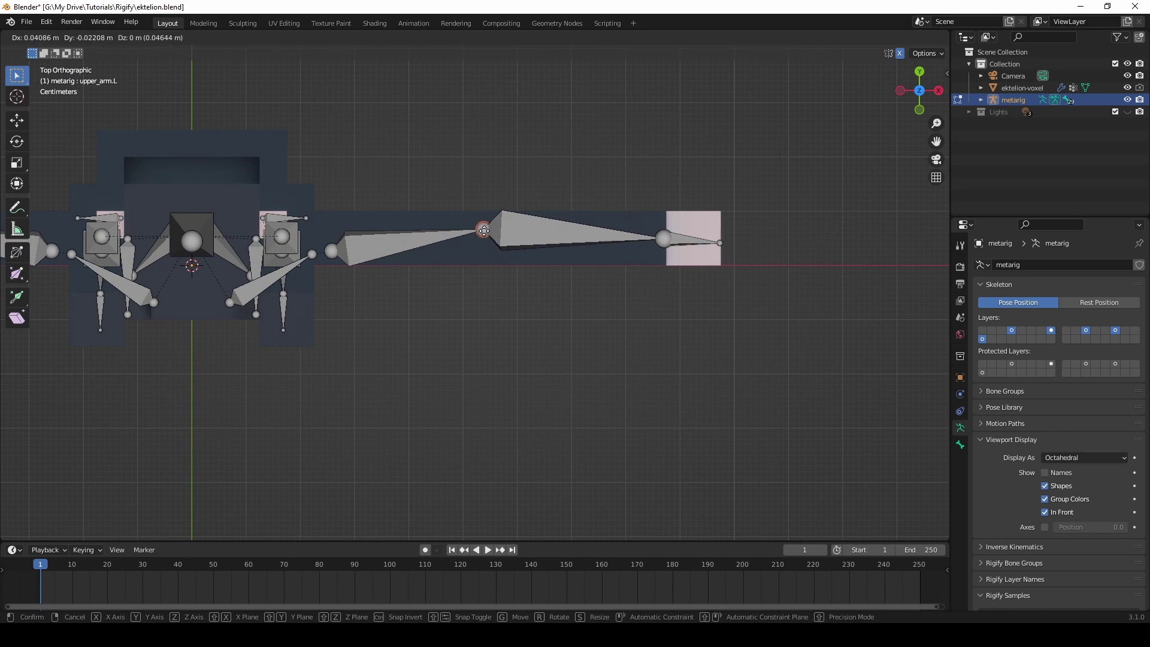
click(490, 225)
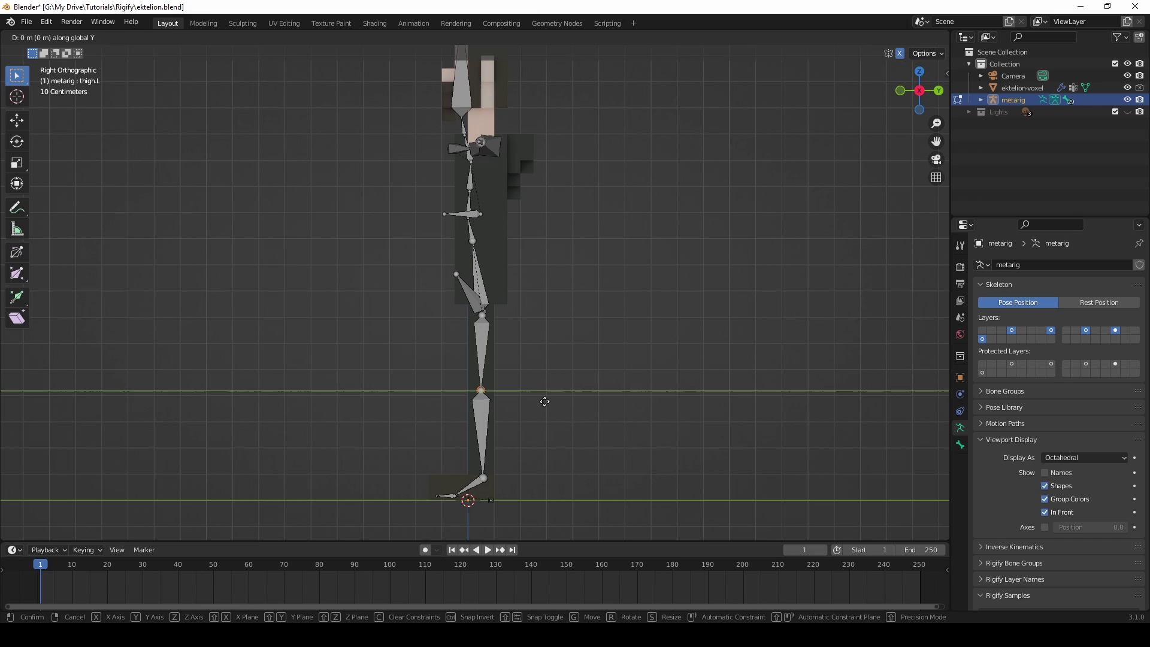
click(532, 404)
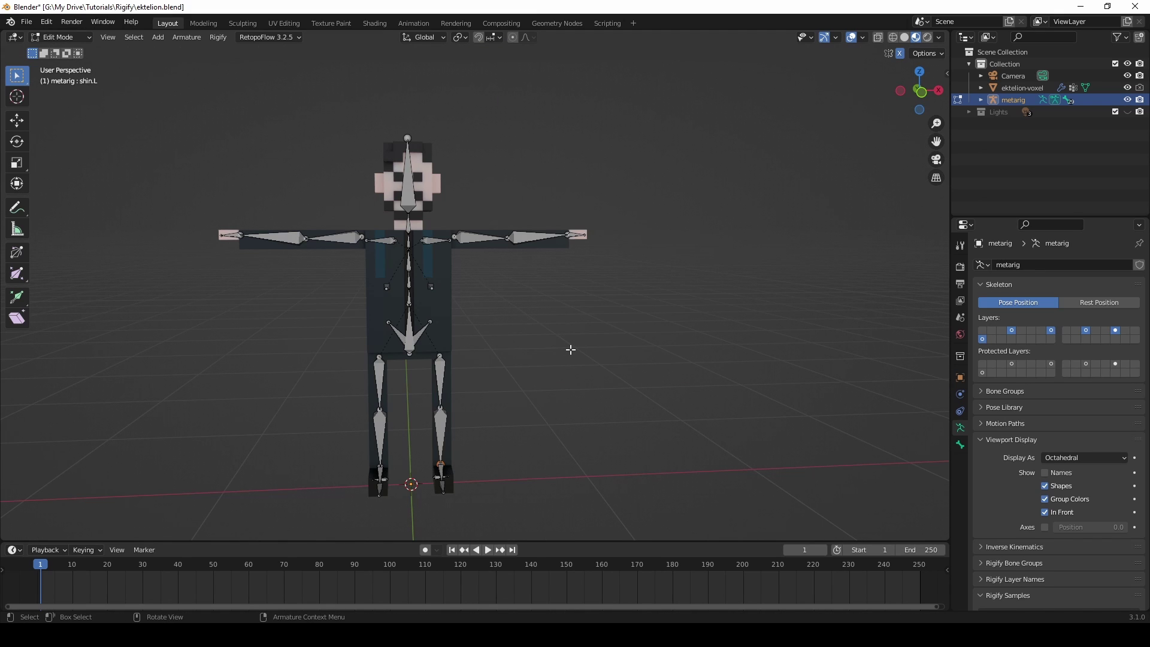
- Return the metarig to Object Mode and apply all of its transforms
key(Tab)
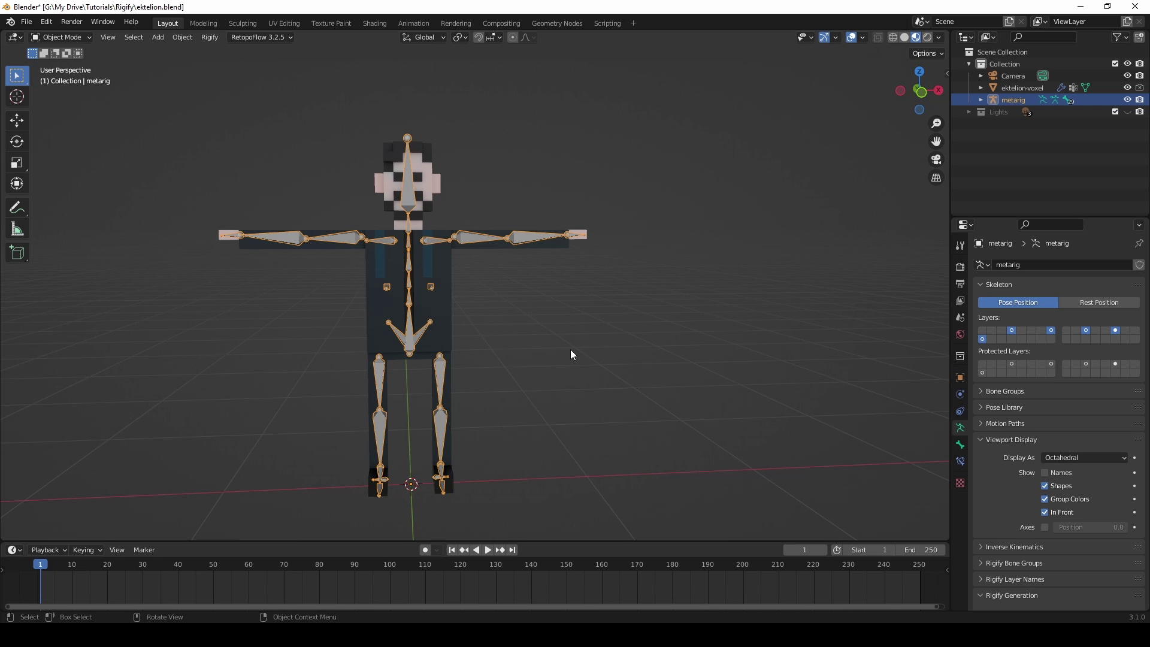
key(ctrl+a)
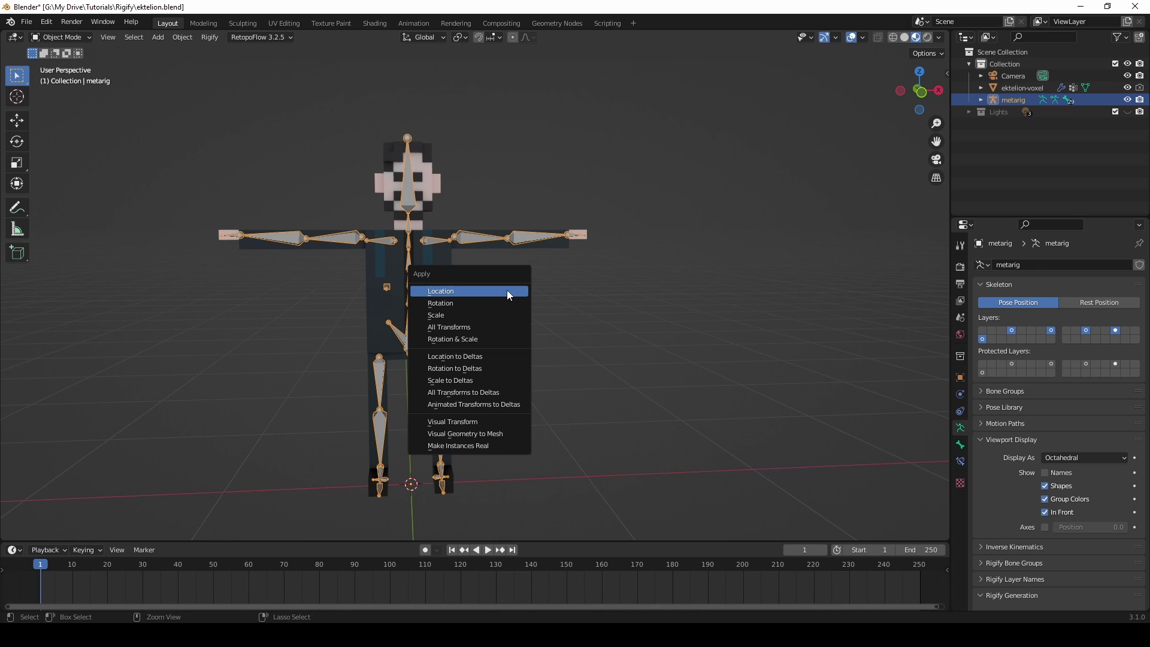
click(487, 326)
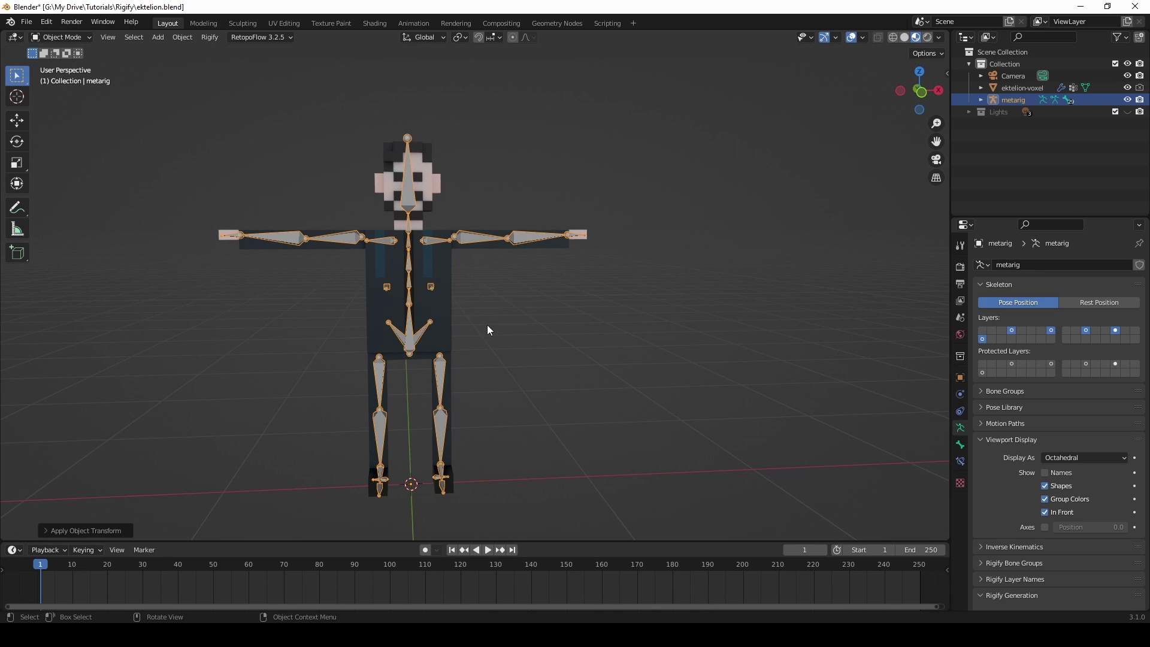
- Apply the object transforms to the voxel character mesh
click(440, 306)
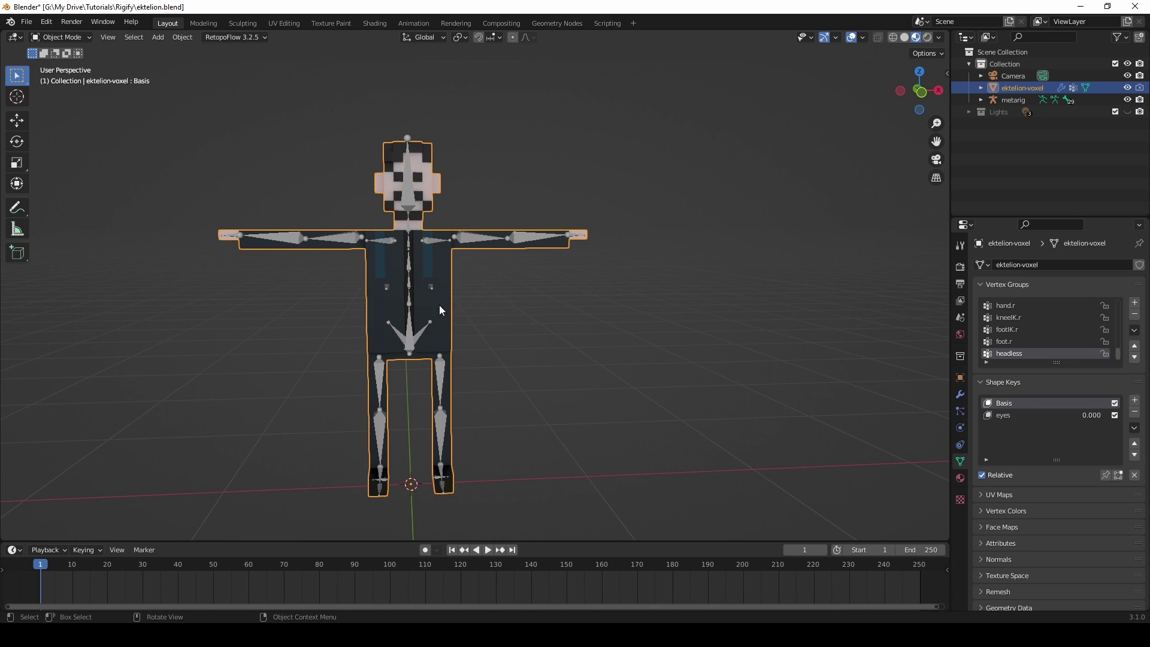
key(ctrl+a)
click(592, 337)
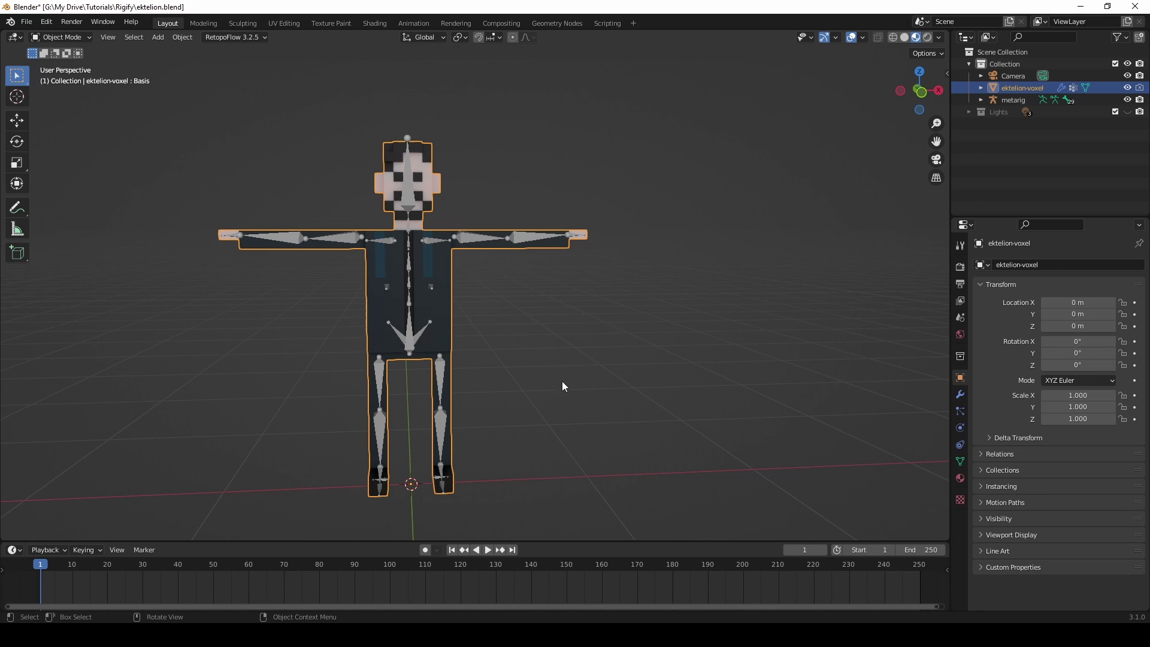
- Generate the Rigify control rig from the fitted metarig
click(464, 237)
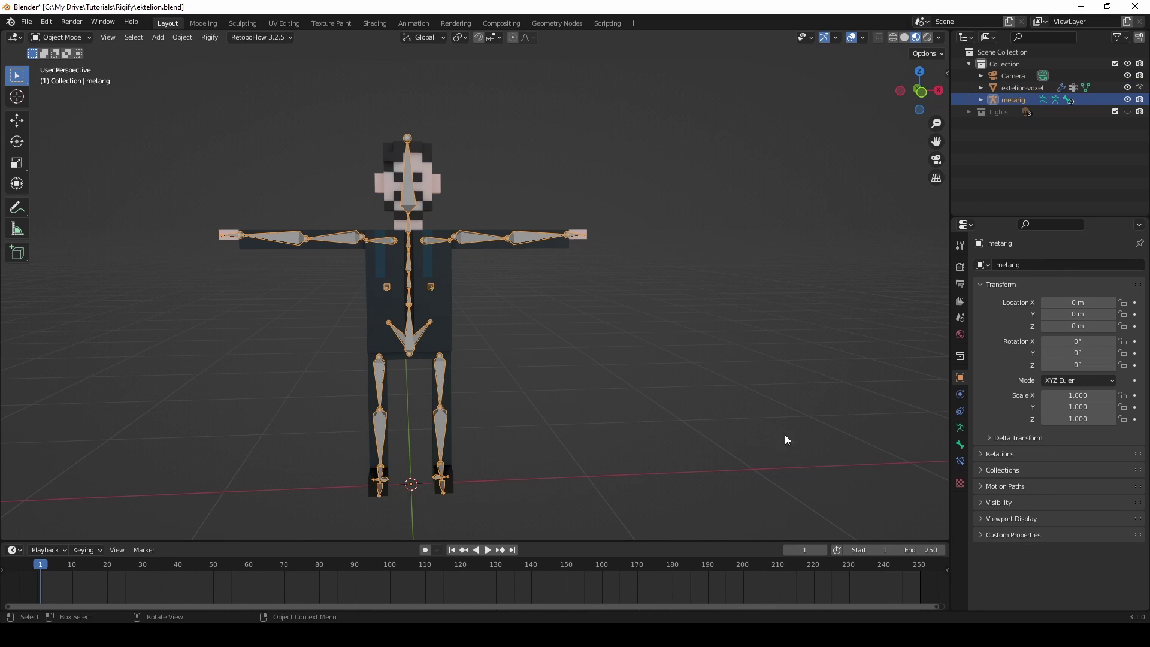
click(960, 428)
scroll(996, 453, down, 5)
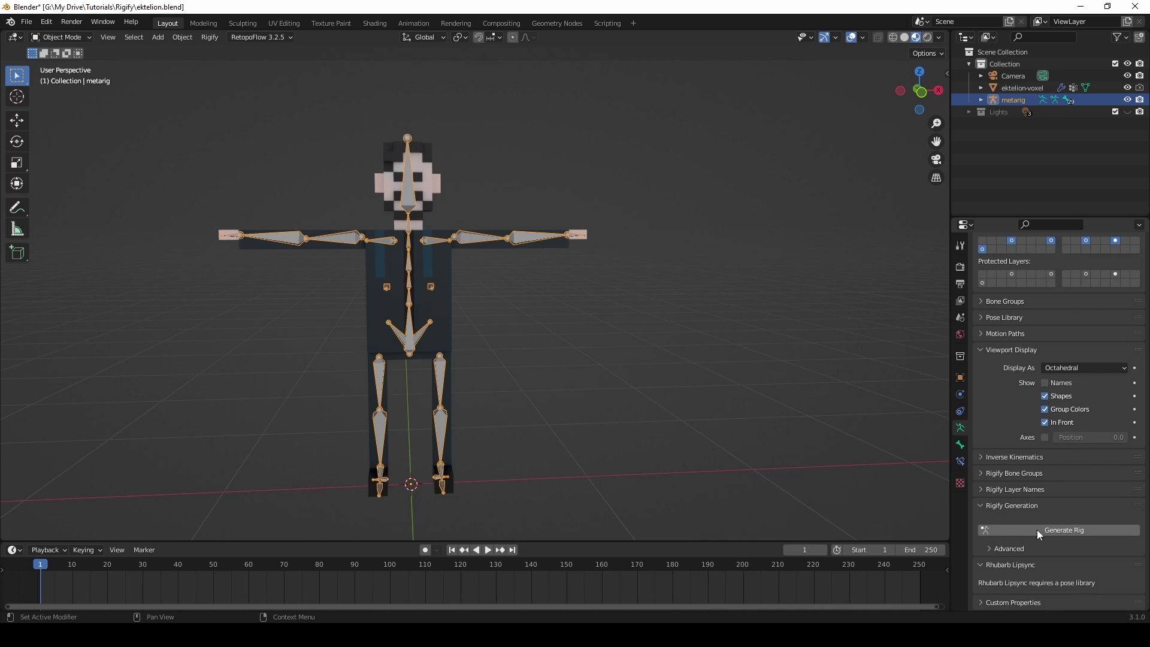
click(1037, 529)
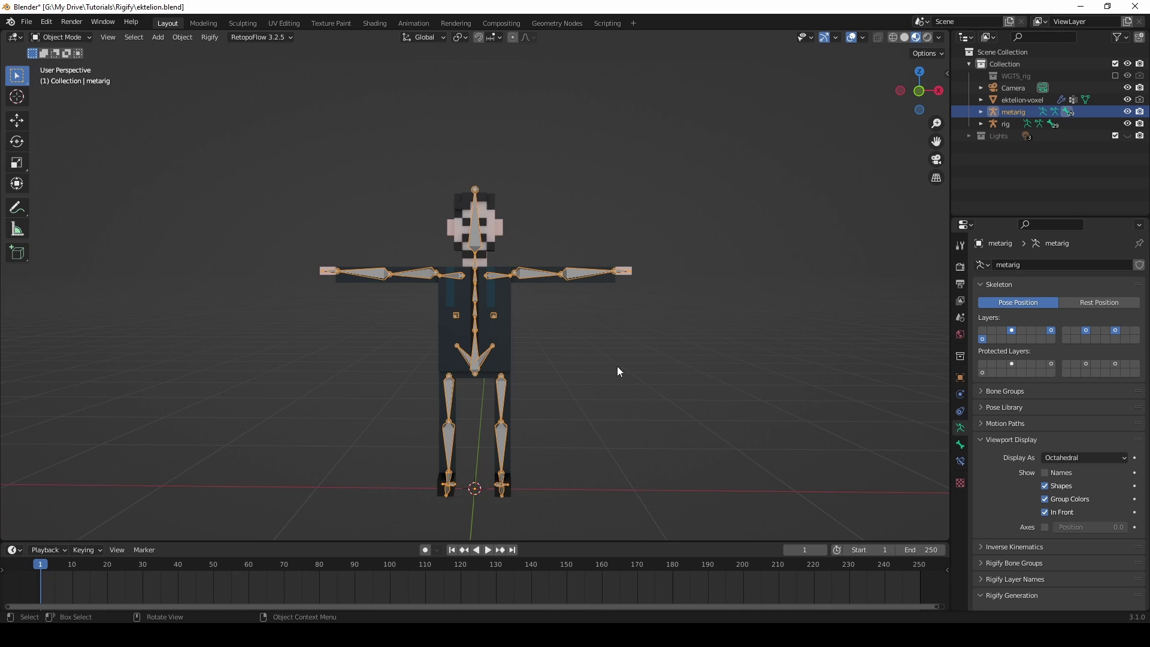
- Enter Edit Mode on the metarig and snap the 3D cursor to the tail of the spine.003 bone
key(Tab)
scroll(617, 365, up, 9)
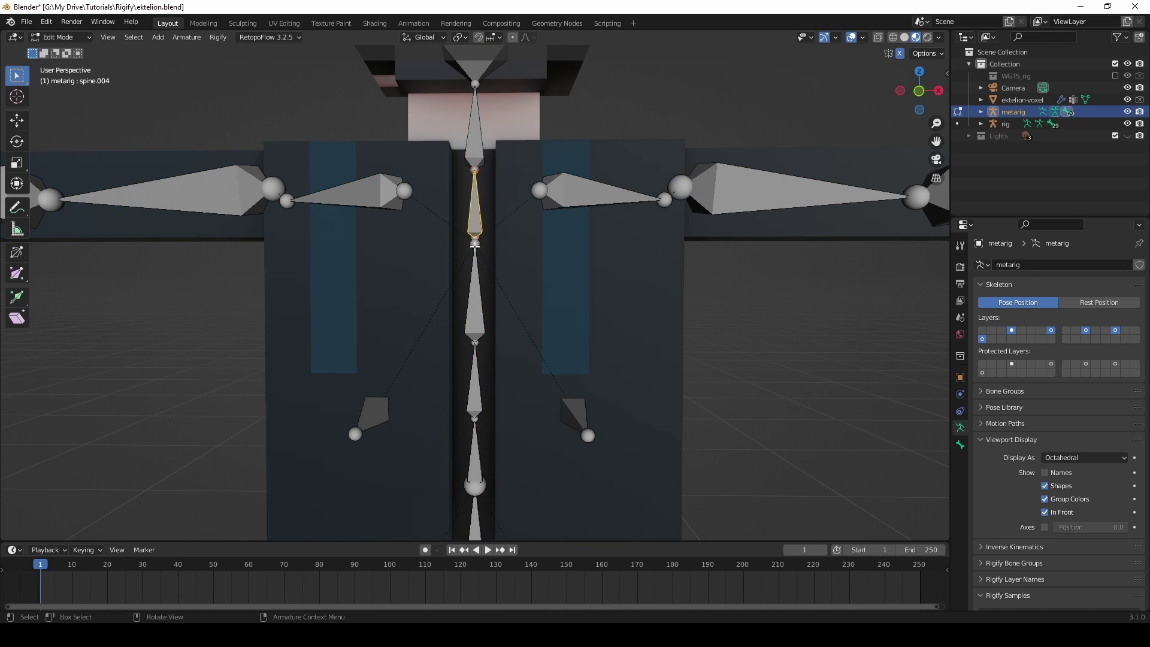
click(475, 243)
click(960, 444)
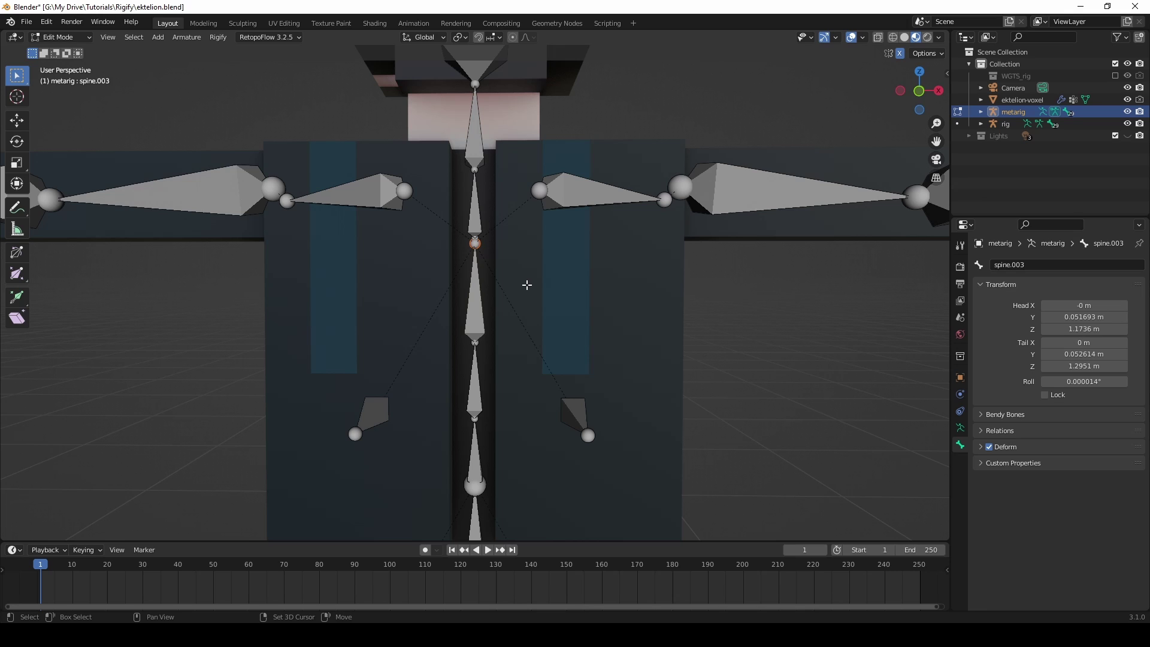
key(shift+s)
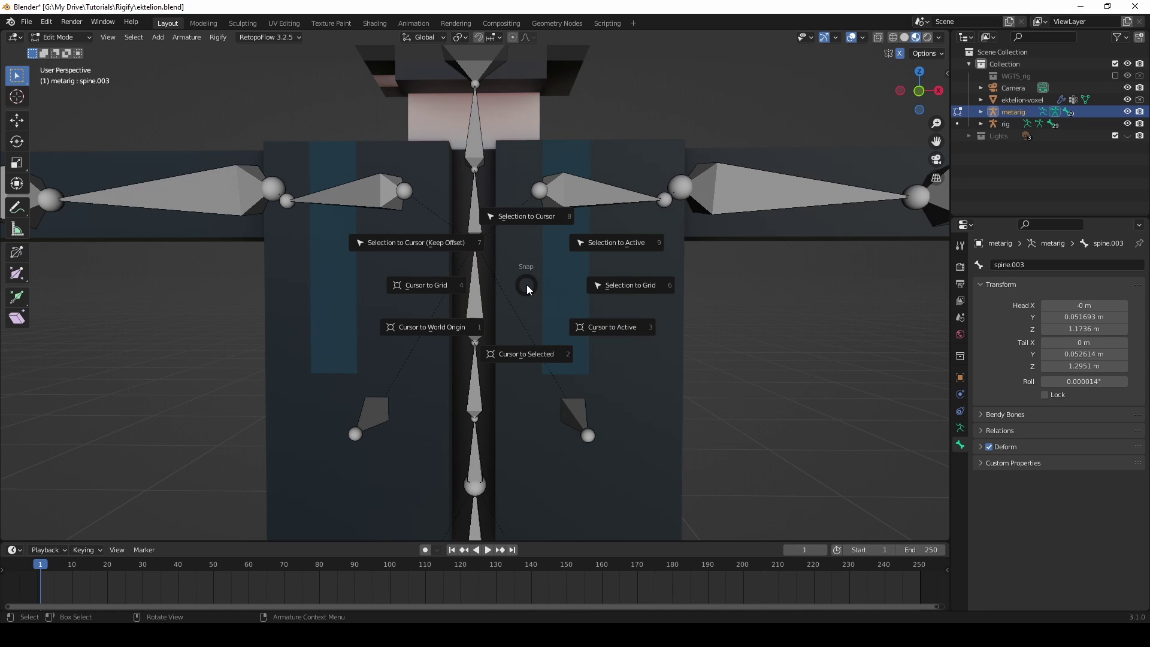
key(2)
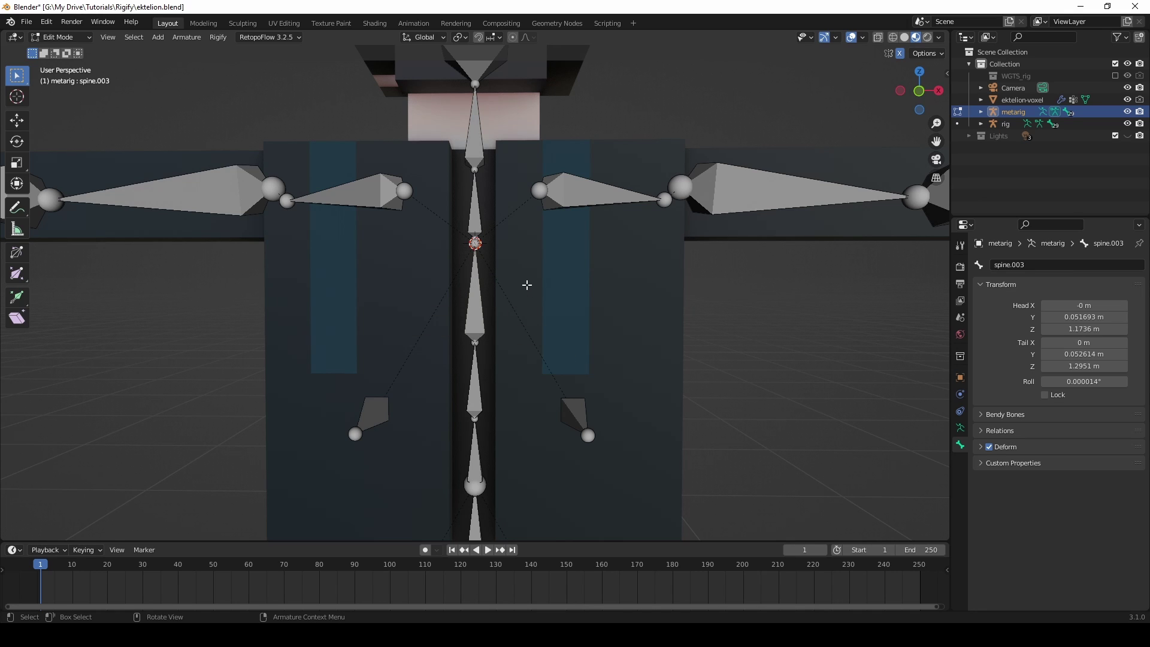
- Snap the spine.004 bone to the 3D cursor to close the gap above spine.003, and return to Object Mode
click(475, 216)
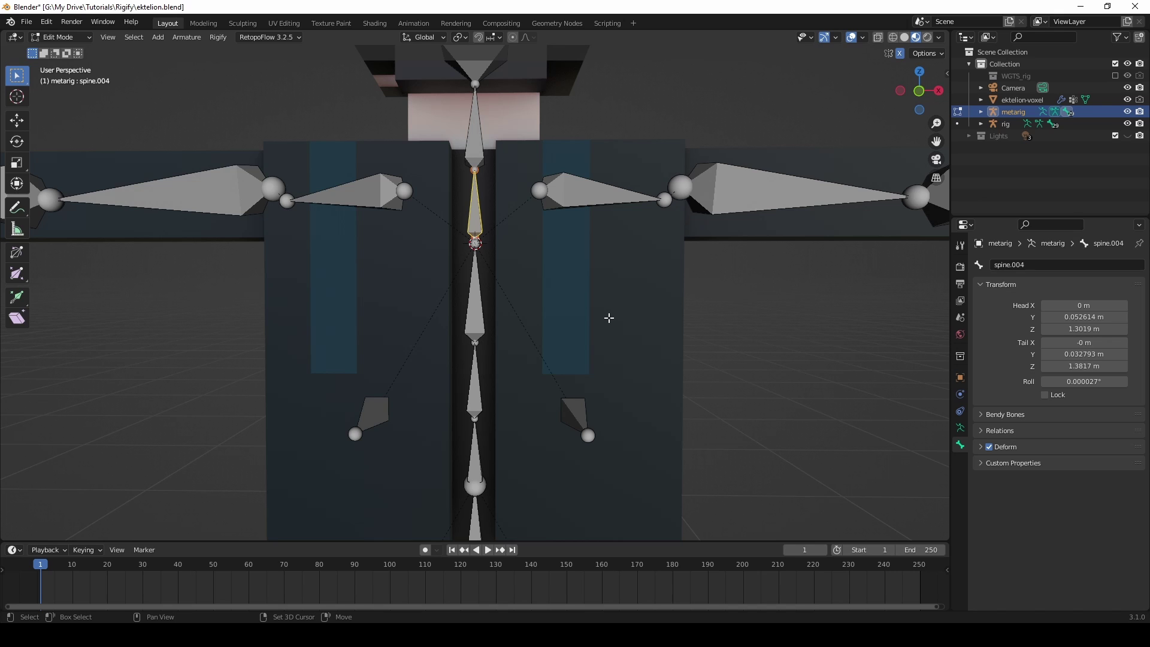
key(shift+s)
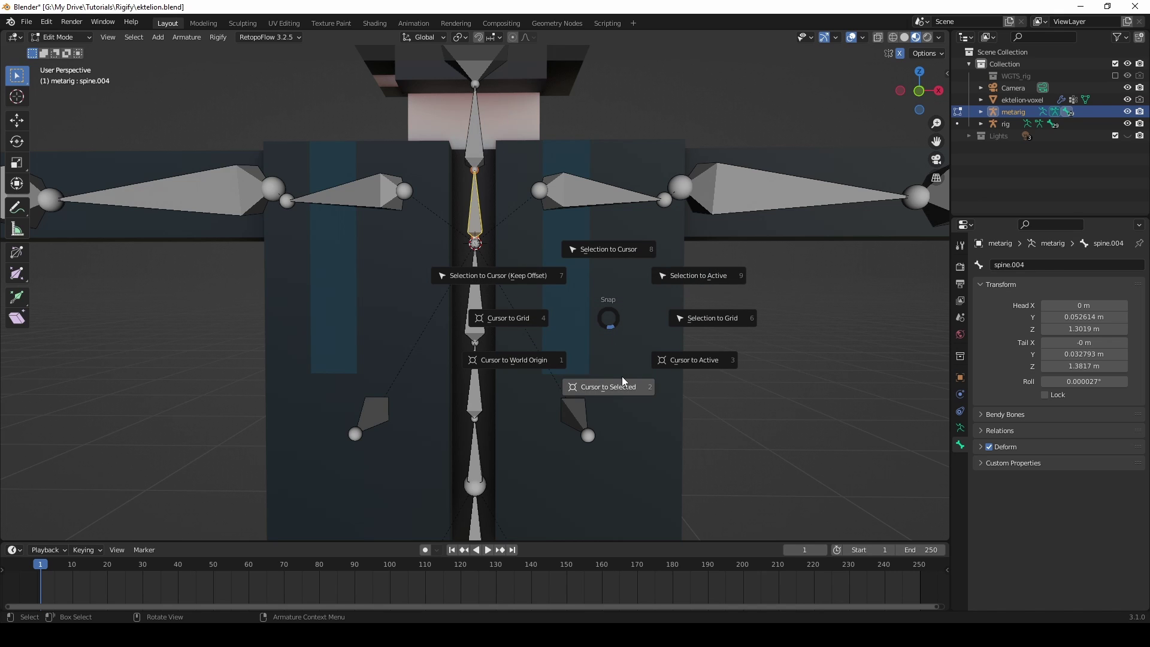
click(608, 251)
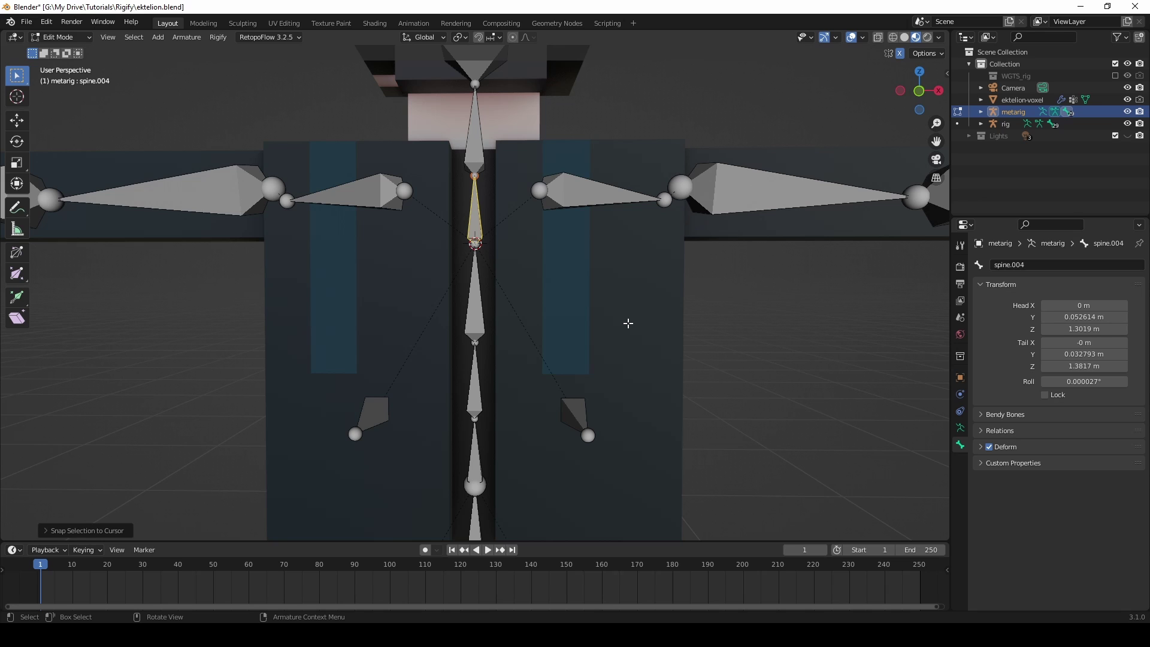
key(Tab)
scroll(628, 324, down, 5)
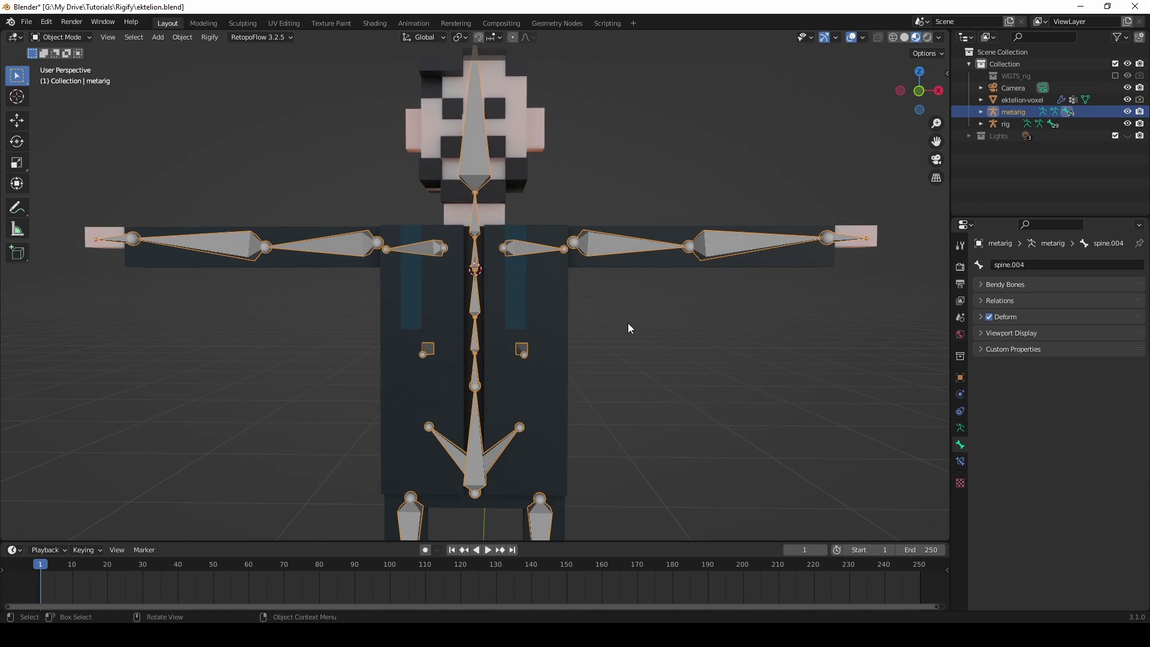
- Regenerate the Rigify control rig from the corrected metarig and save the file
shift+middle_drag(658, 418, 667, 368)
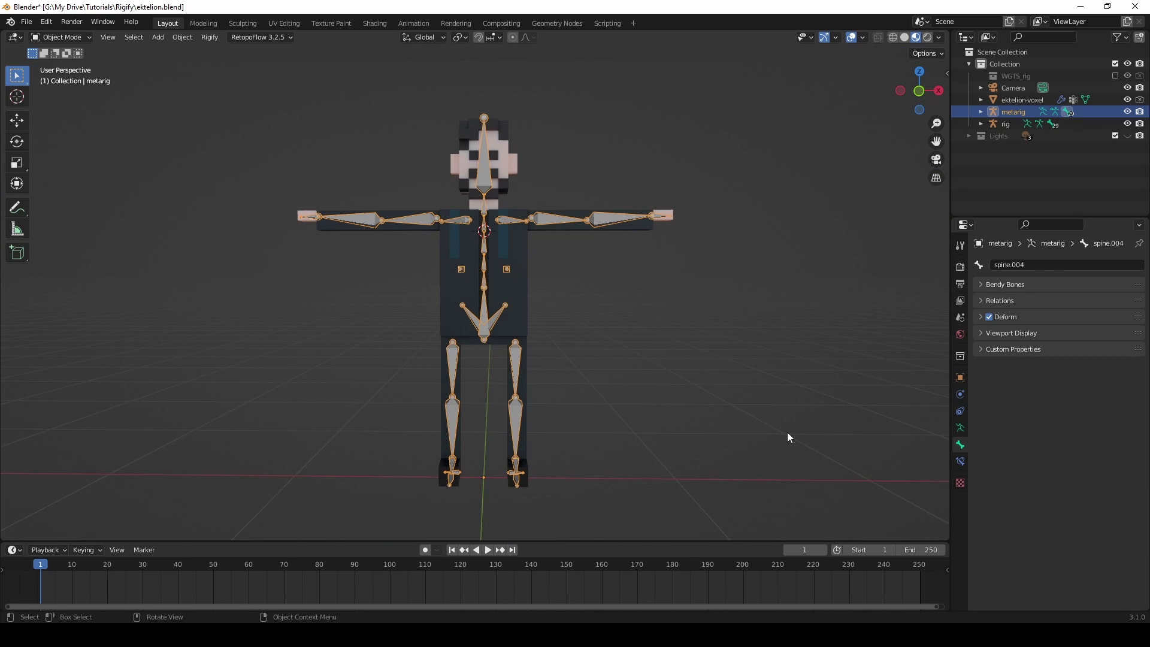
click(961, 428)
scroll(1033, 465, down, 5)
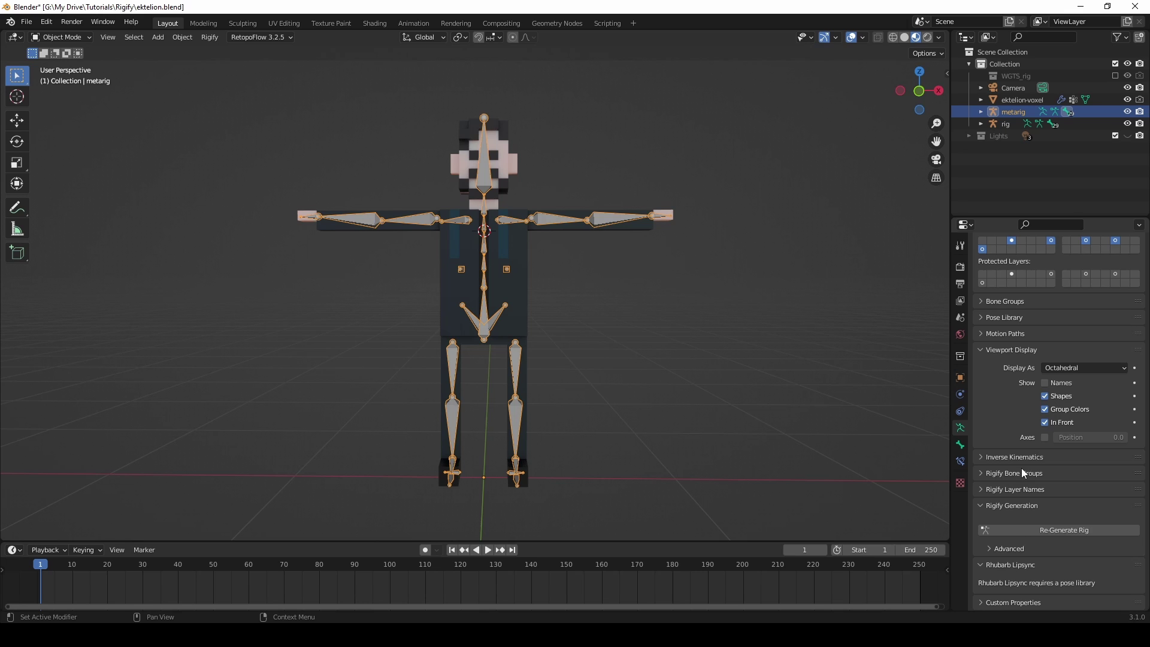
click(1056, 531)
mouse_move(702, 393)
middle_down()
mouse_move(591, 389)
mouse_move(732, 371)
mouse_move(556, 396)
mouse_move(705, 400)
mouse_move(699, 376)
middle_up()
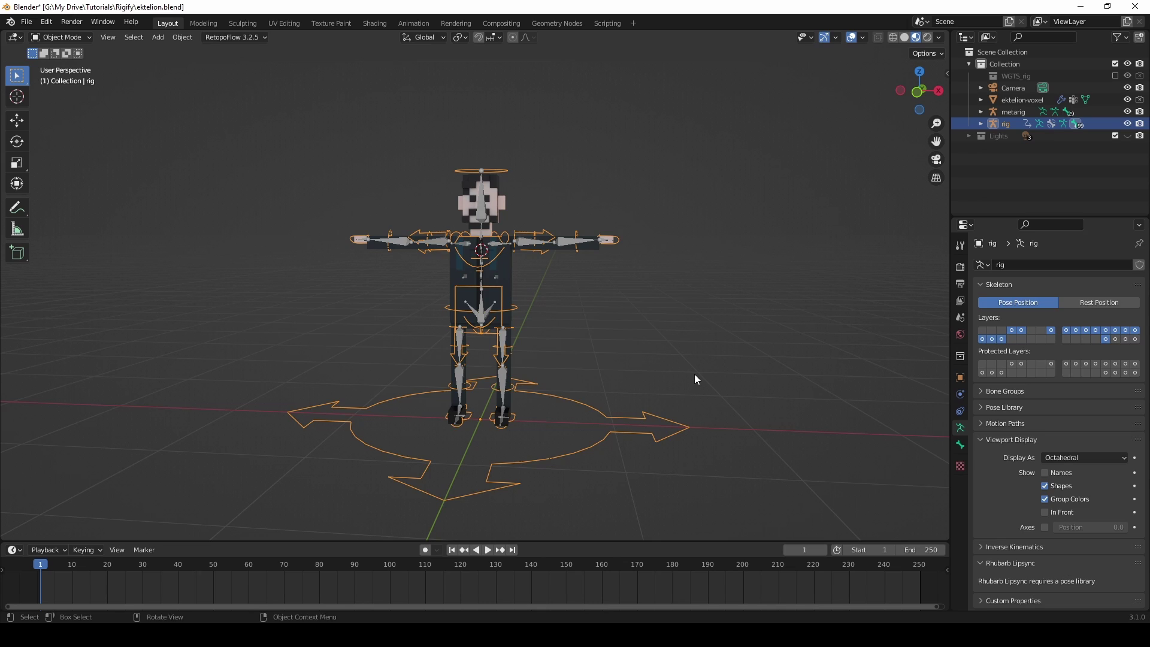
key(ctrl+z)
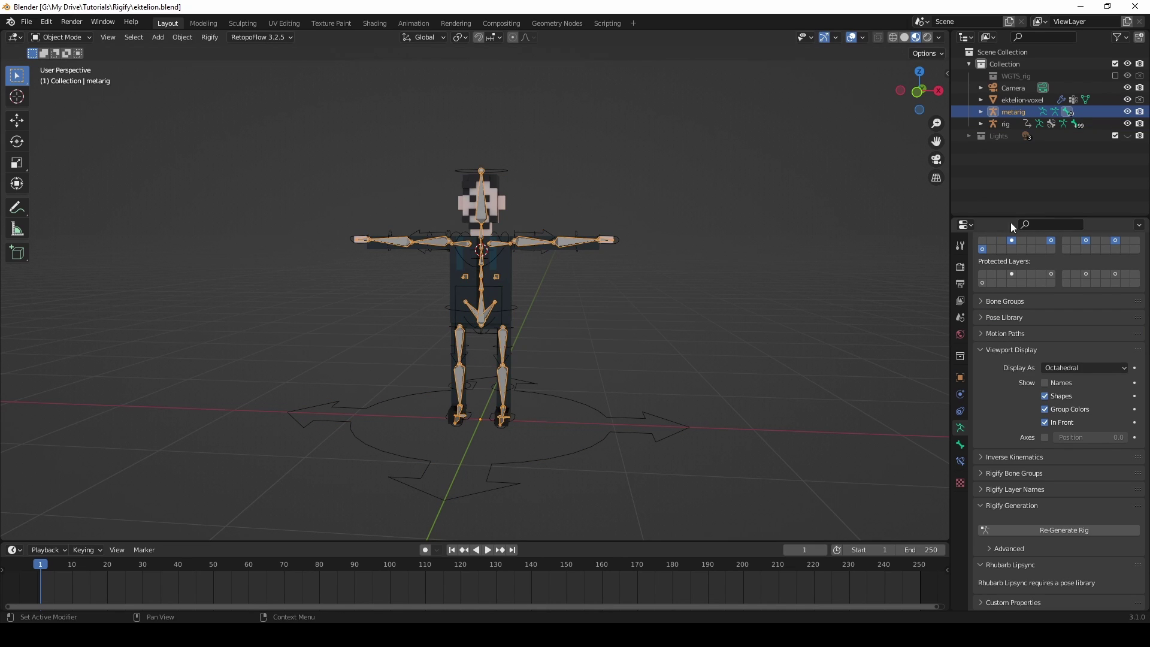
- Hide the metarig and parent the voxel character mesh to the rig with automatic weights
click(1128, 112)
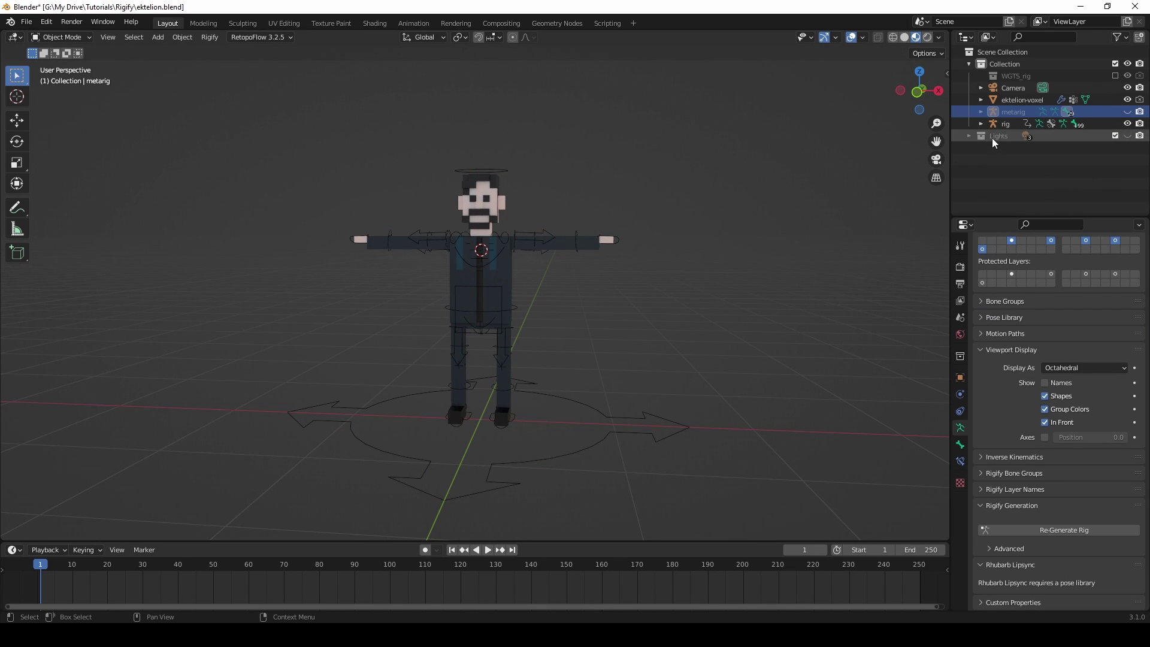
click(1005, 124)
click(565, 241)
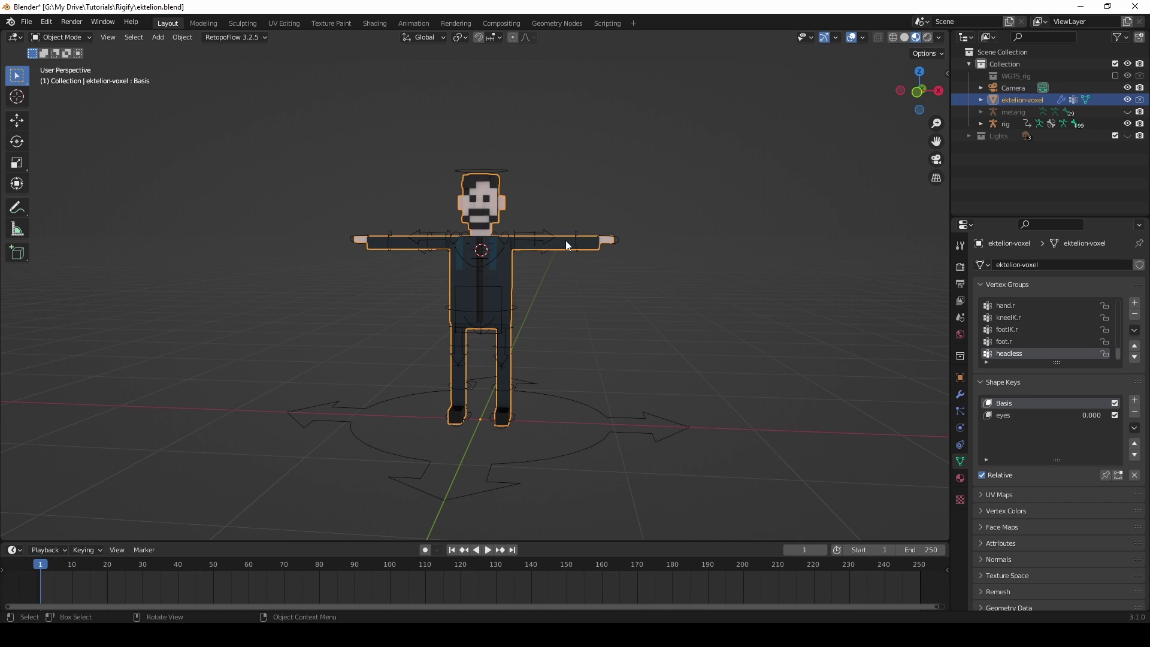
shift+click(593, 406)
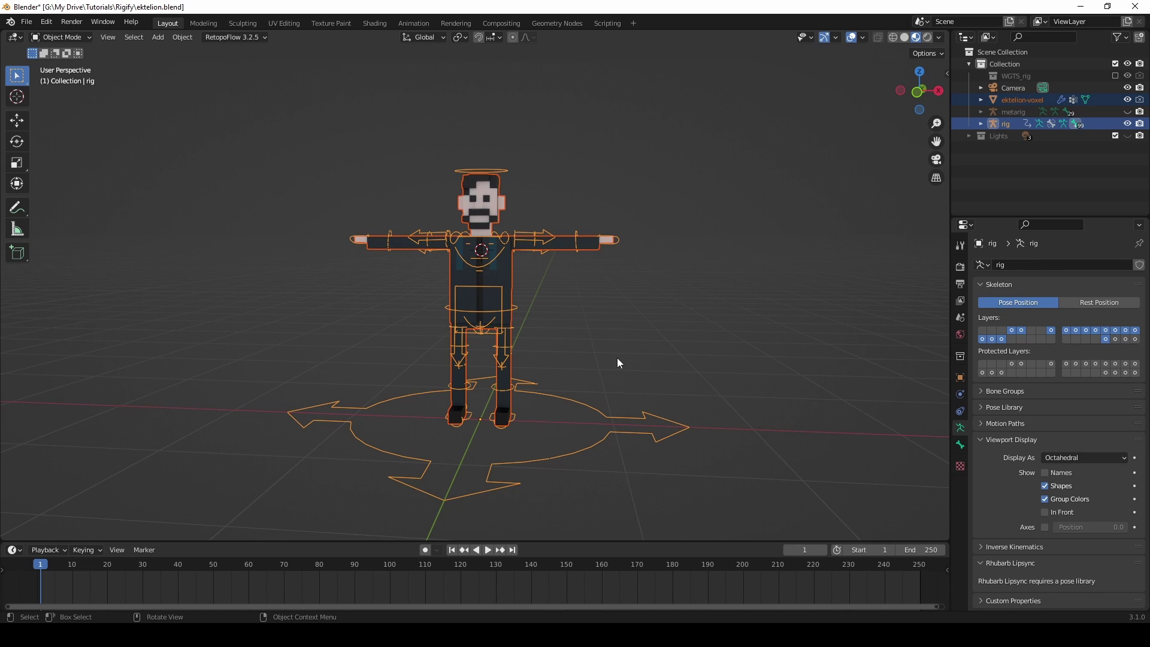
key(ctrl+p)
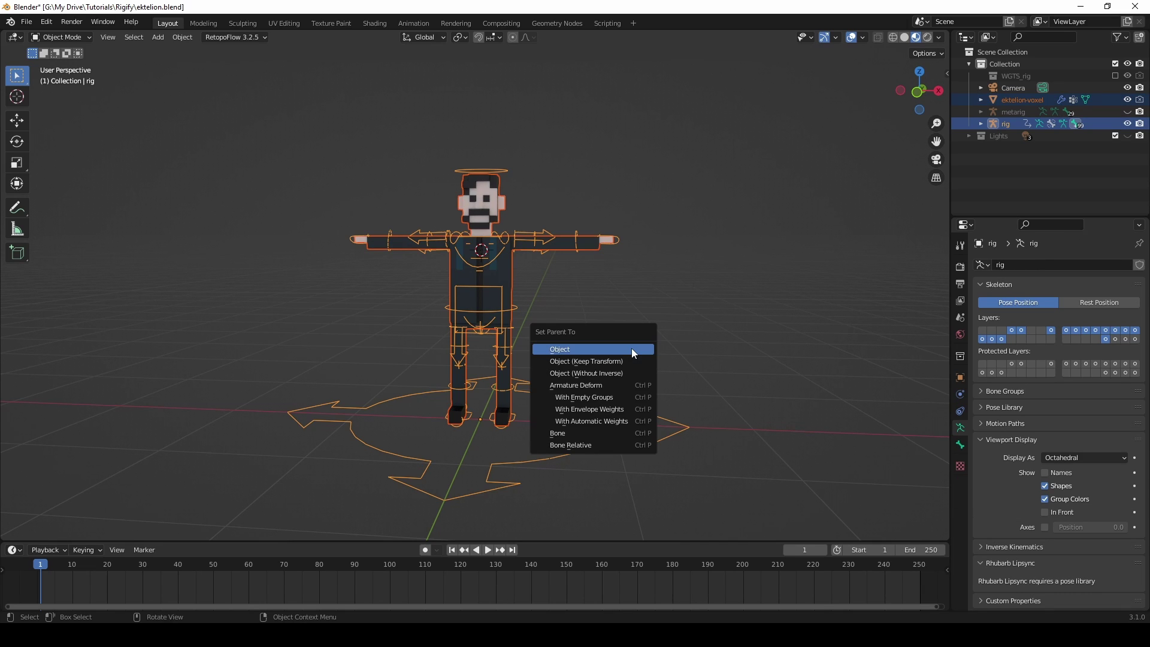
click(602, 420)
- Switch the rig to Pose Mode and test the deformation by moving the left hand and left foot IK controls, cancelling the moves
key(ctrl+Tab)
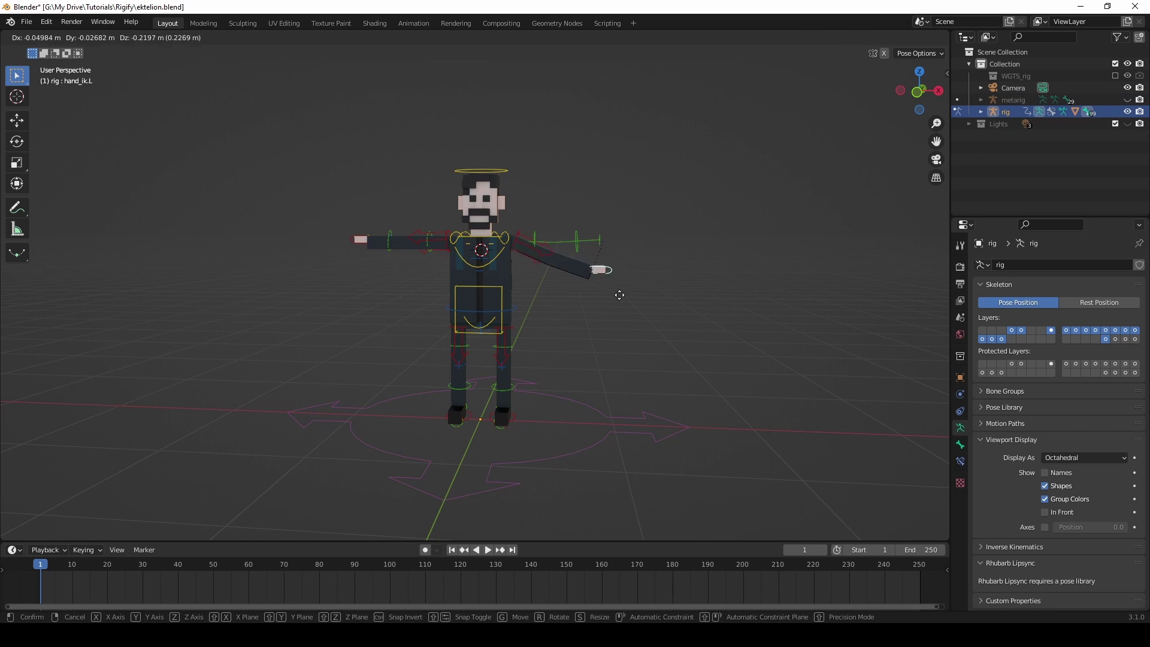
middle_drag(604, 265, 489, 472)
click(480, 452)
middle_drag(464, 383, 555, 354)
key(g)
right_click(540, 359)
middle_drag(324, 419, 452, 454)
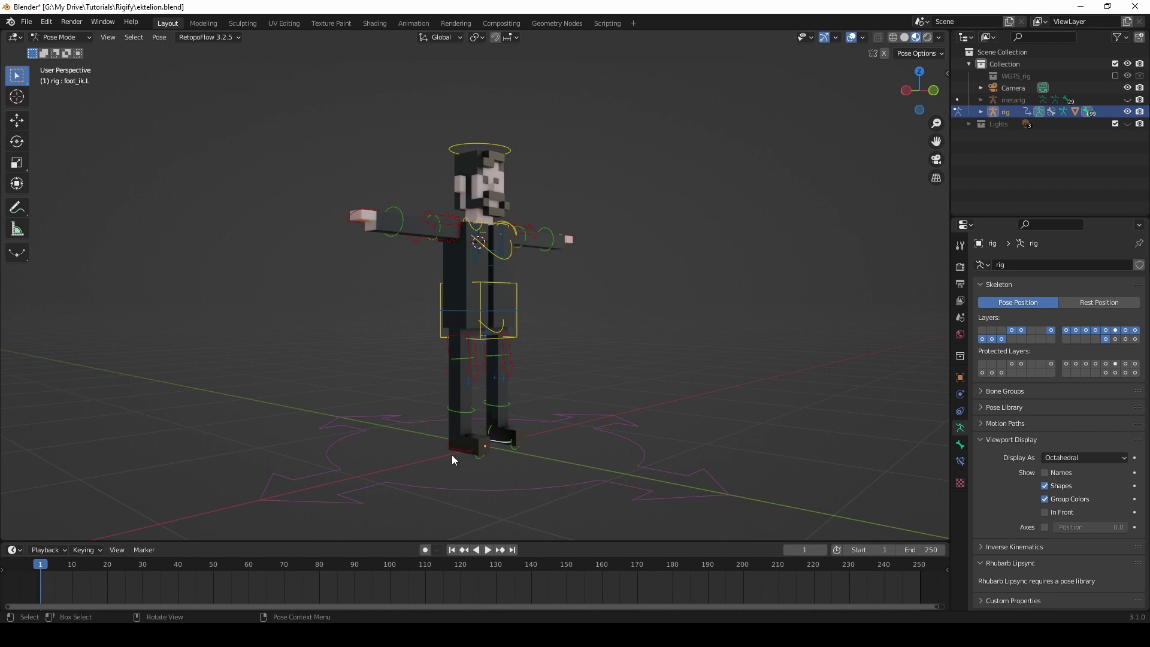
- Test the torso deformation by moving the left shoulder control of the rig
click(514, 335)
key(g)
right_click(384, 231)
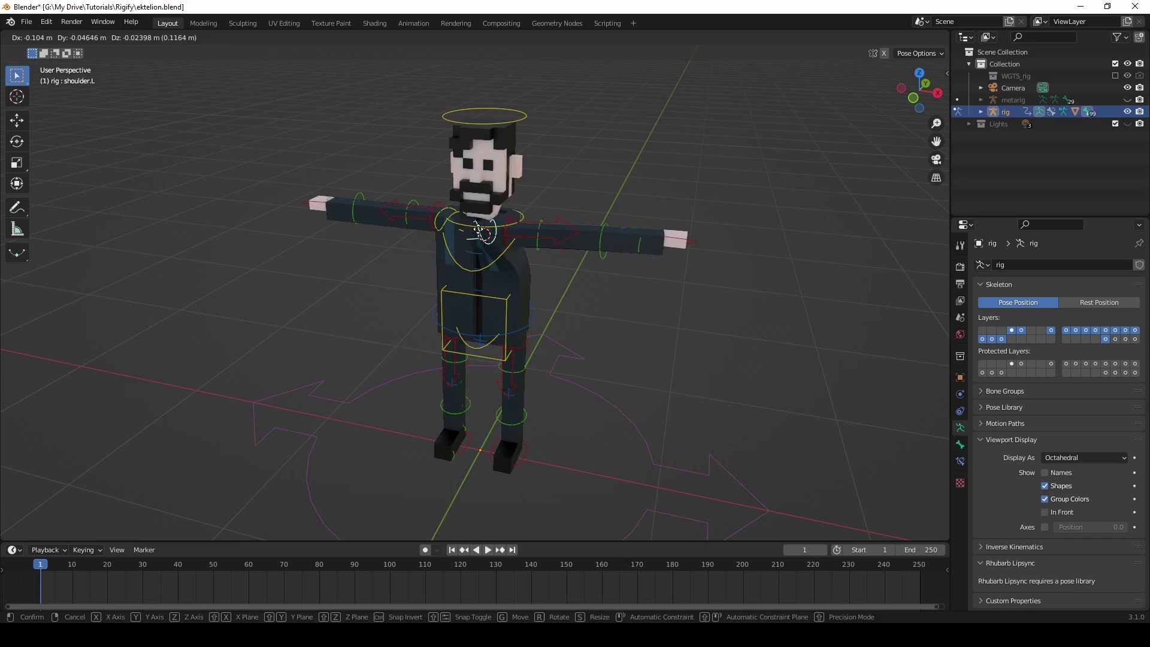